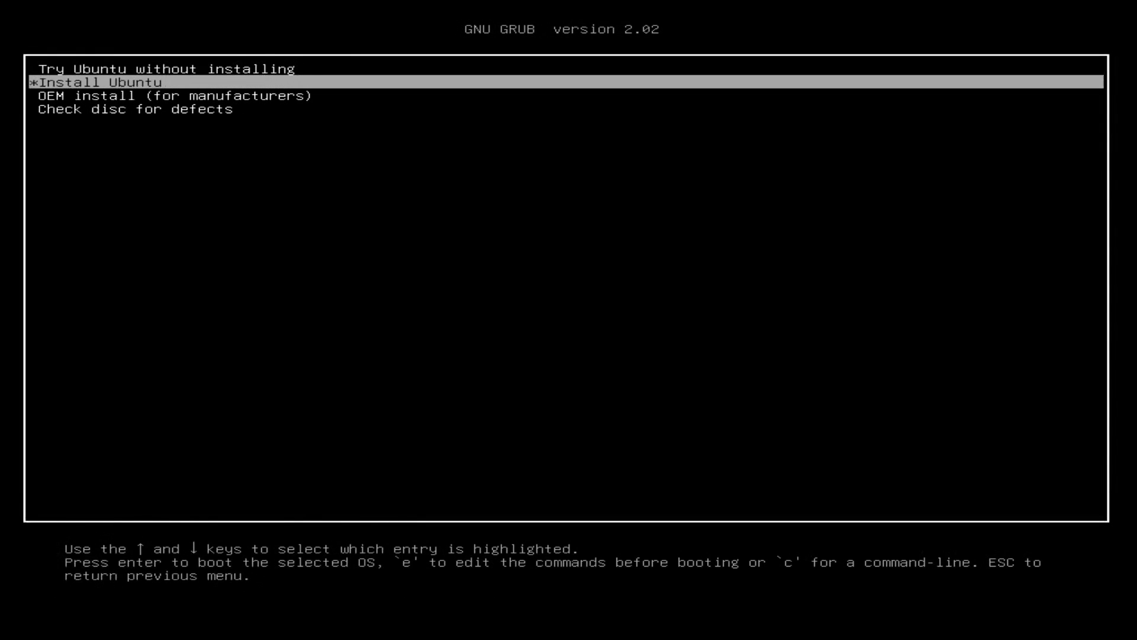
Step: Start the Ubuntu installer by booting the 'Install Ubuntu' GRUB entry
key("Return")
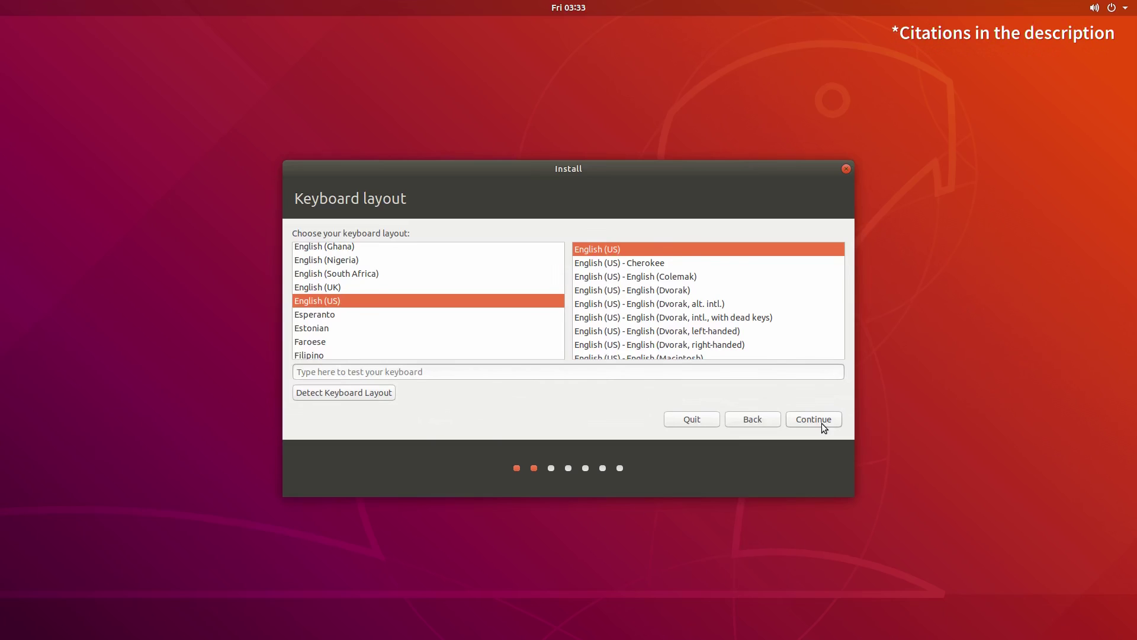
Step: Keep the English (US) keyboard layout and connect to the yeet Wi-Fi network
left_click(822, 421)
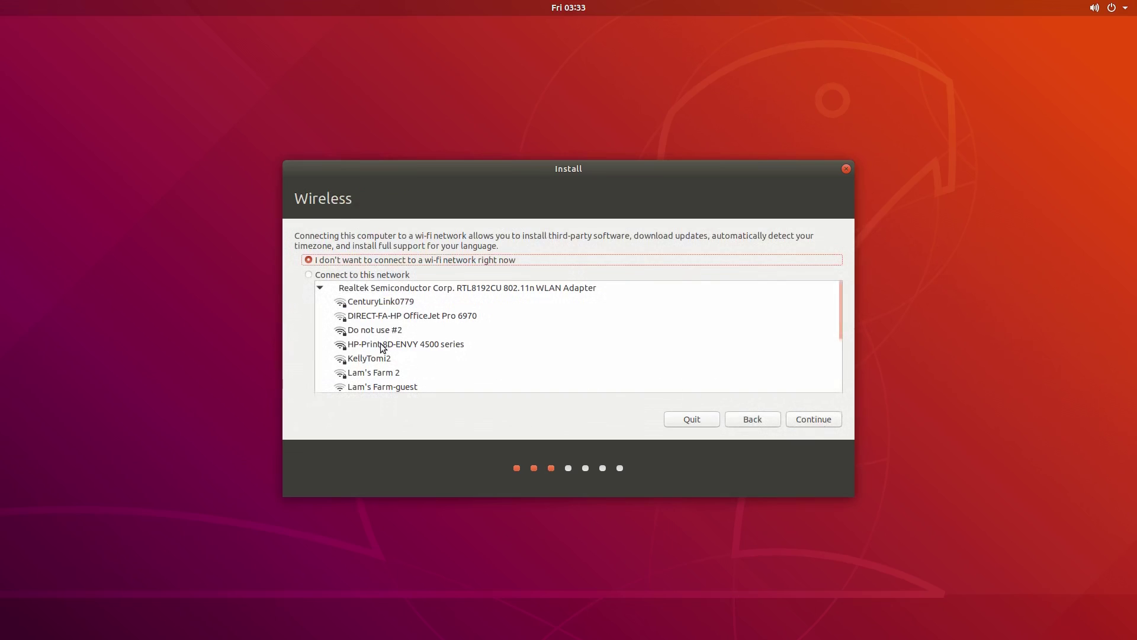
scroll(390, 335, "down", 3)
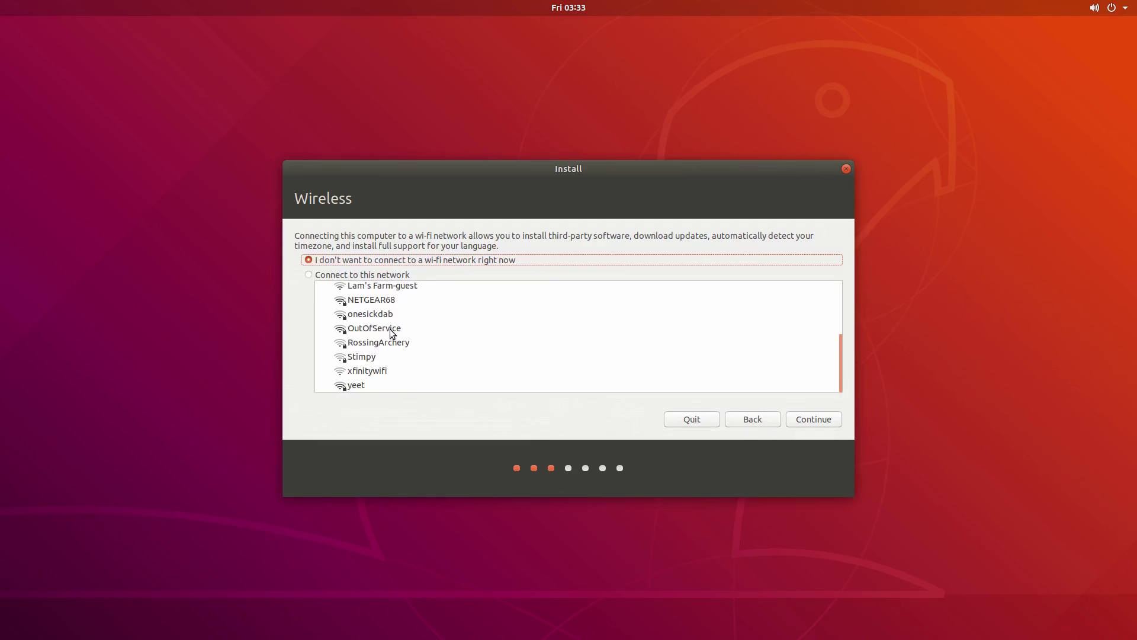
left_click(354, 386)
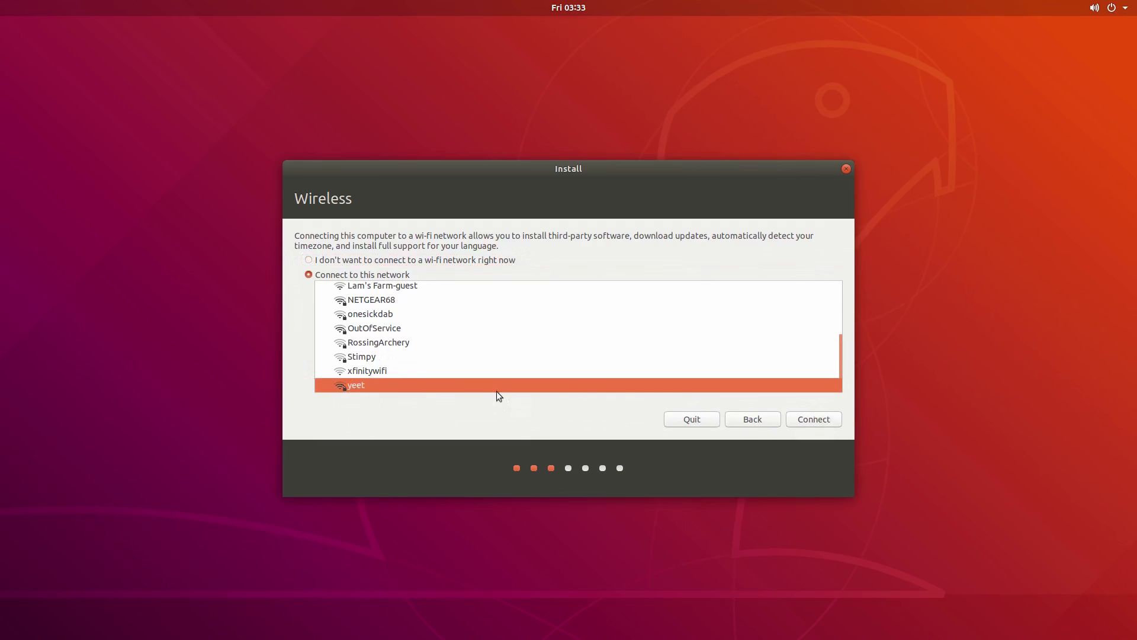
left_click(829, 421)
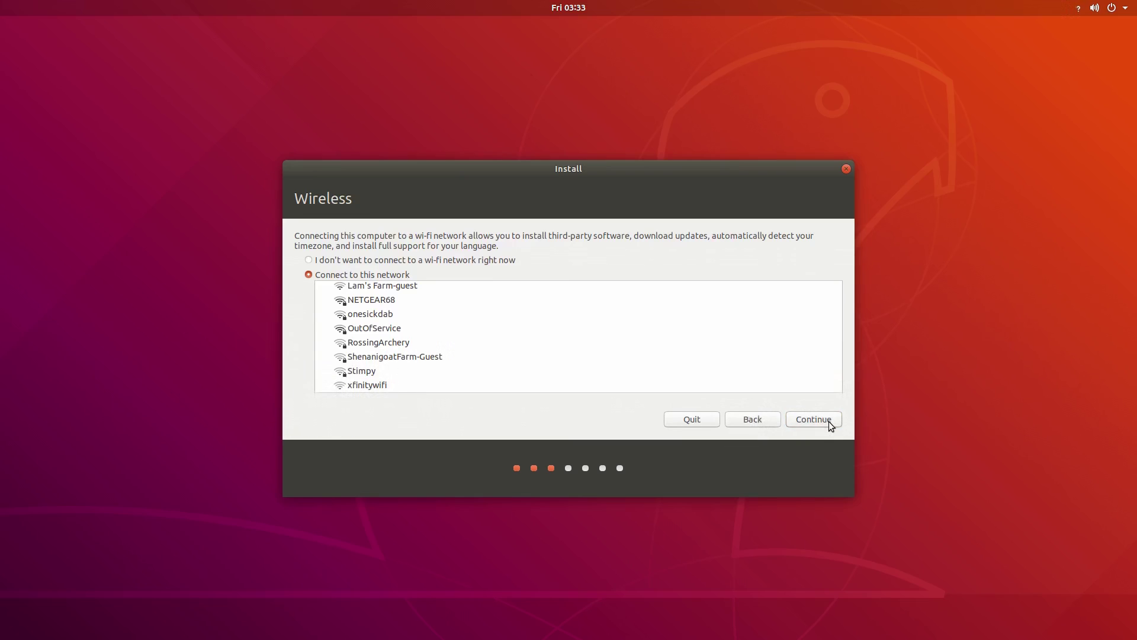
Step: Include third-party drivers and media formats, then install Ubuntu on the whole SSD
left_click(829, 421)
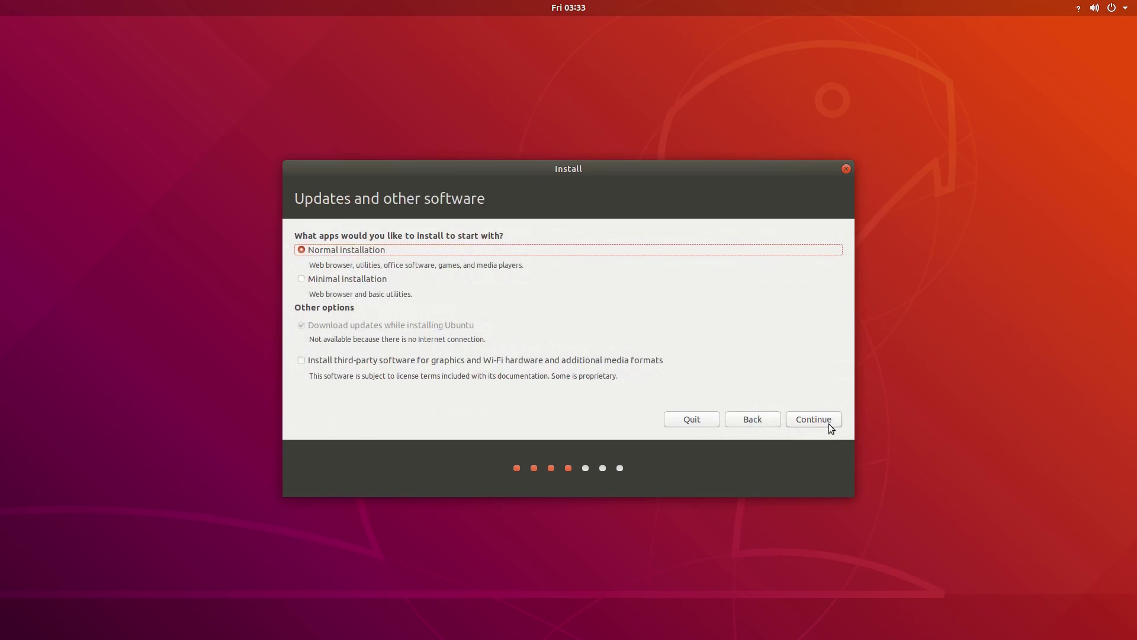
left_click(576, 361)
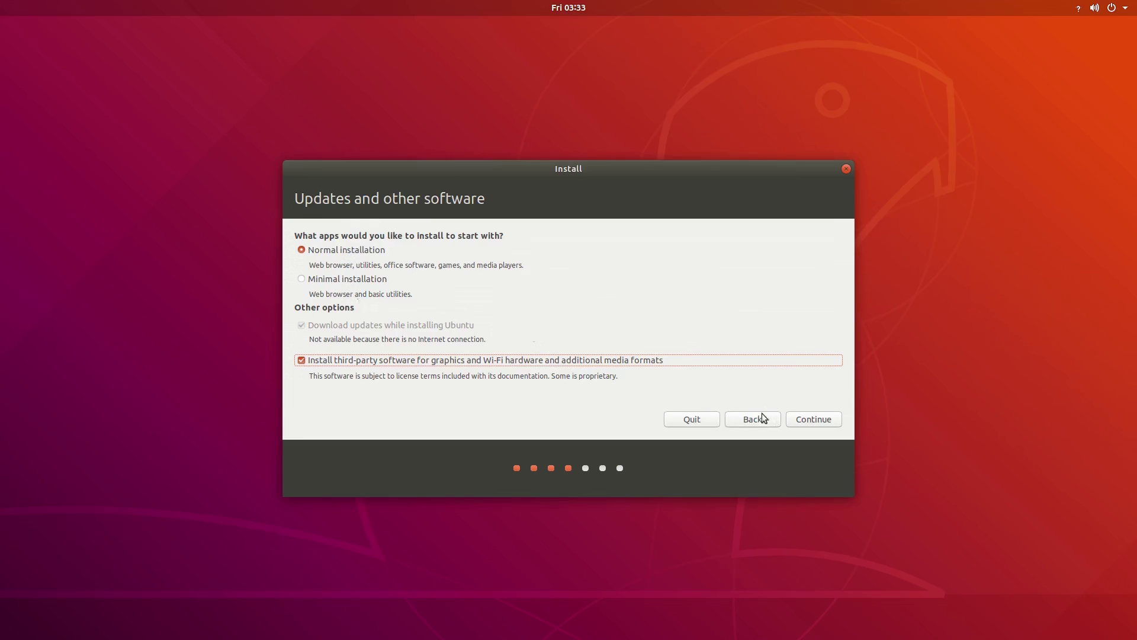
left_click(827, 421)
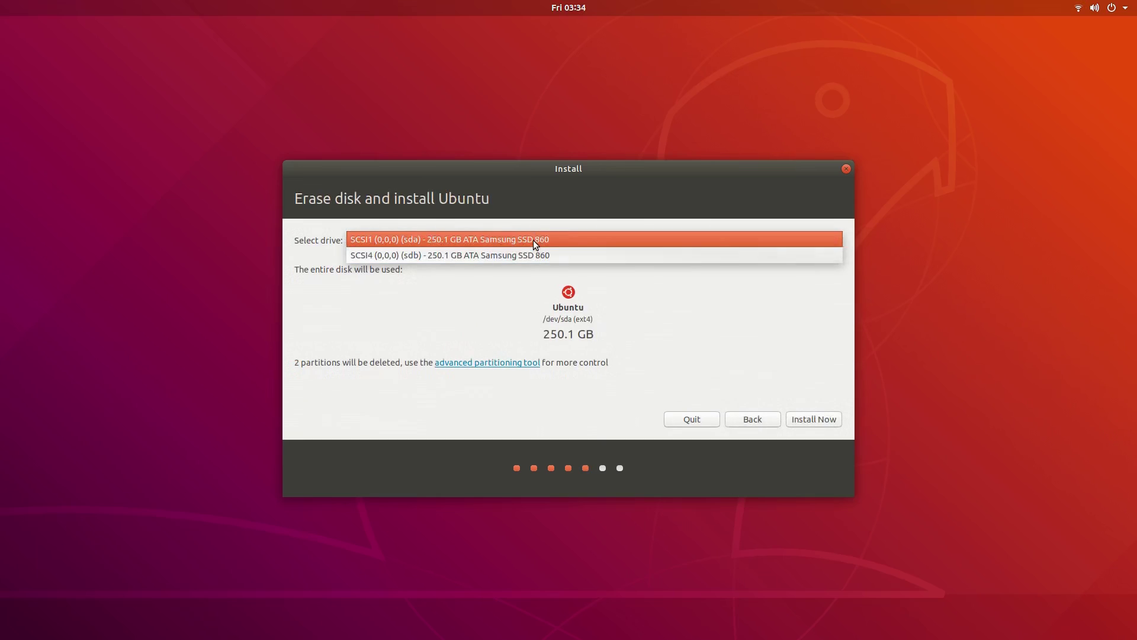
left_click(533, 239)
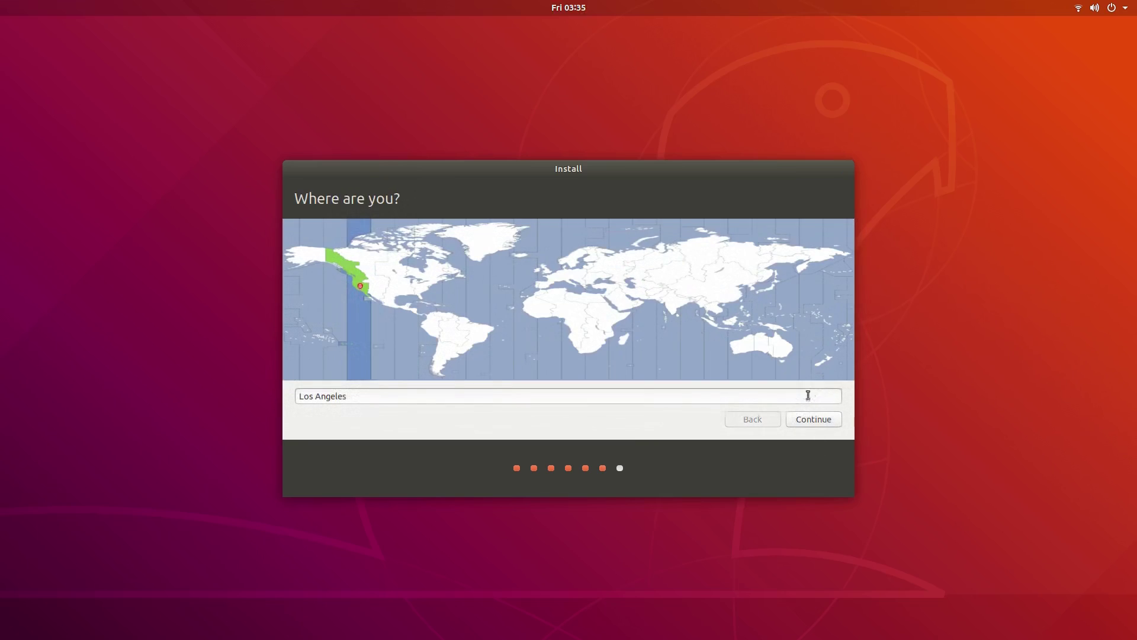
Step: Accept the time zone and create the user account with a password and automatic login
left_click(809, 418)
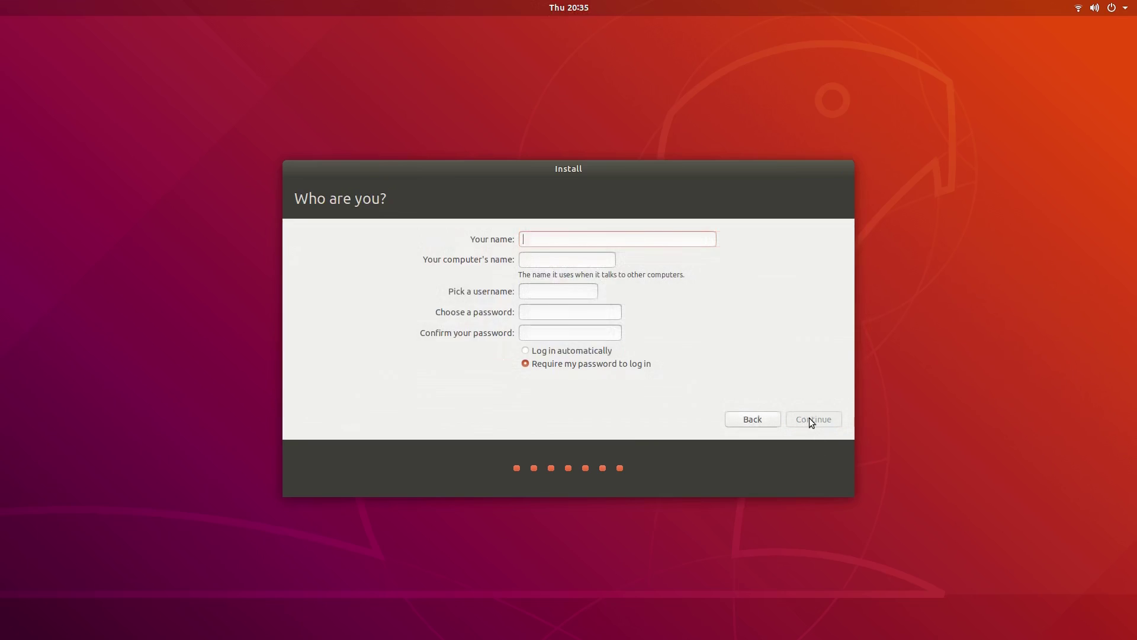
type("egee")
key("Tab")
key("Tab")
key("Tab")
type("123456")
key("Tab")
type("123456")
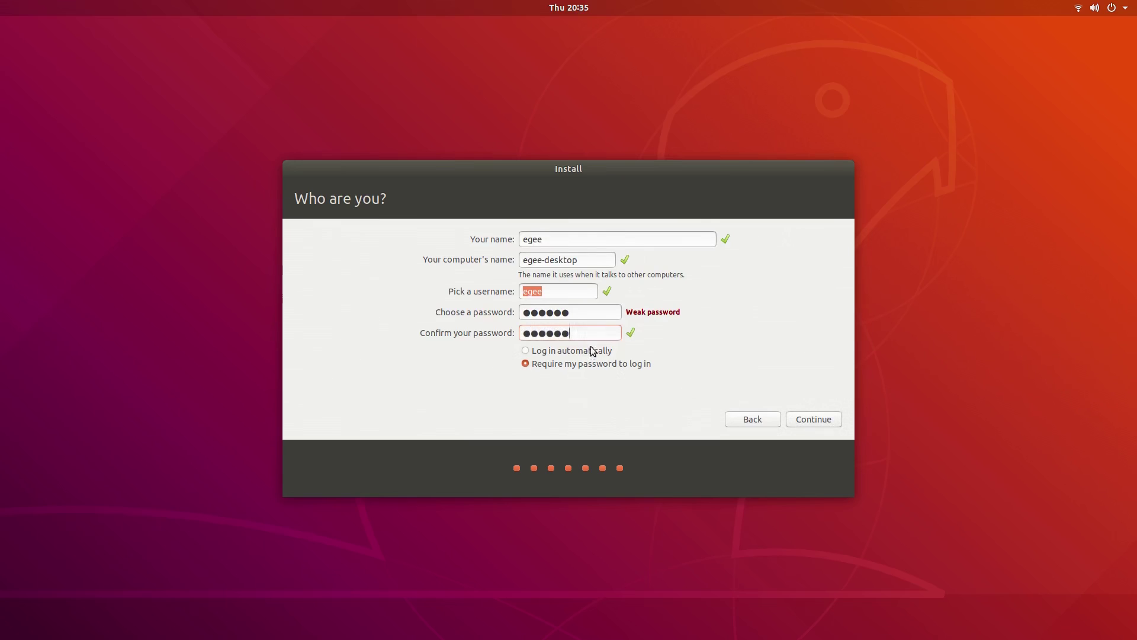
left_click(592, 350)
left_click(826, 418)
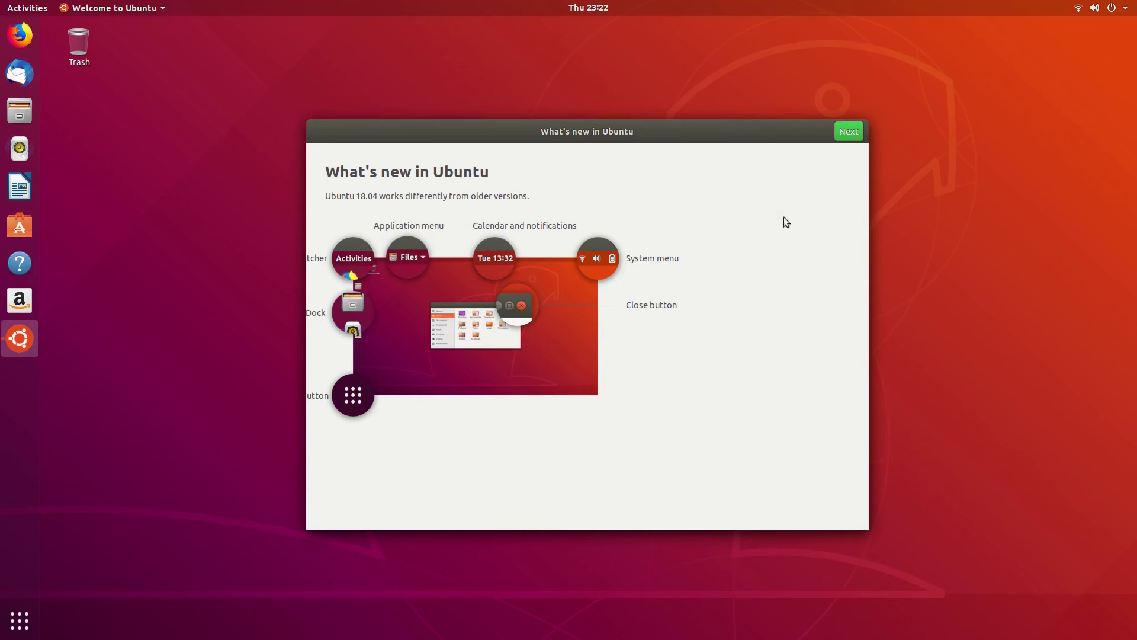
Step: Page past What's new and Livepatch through the remaining welcome pages and finish with Done
left_click(844, 135)
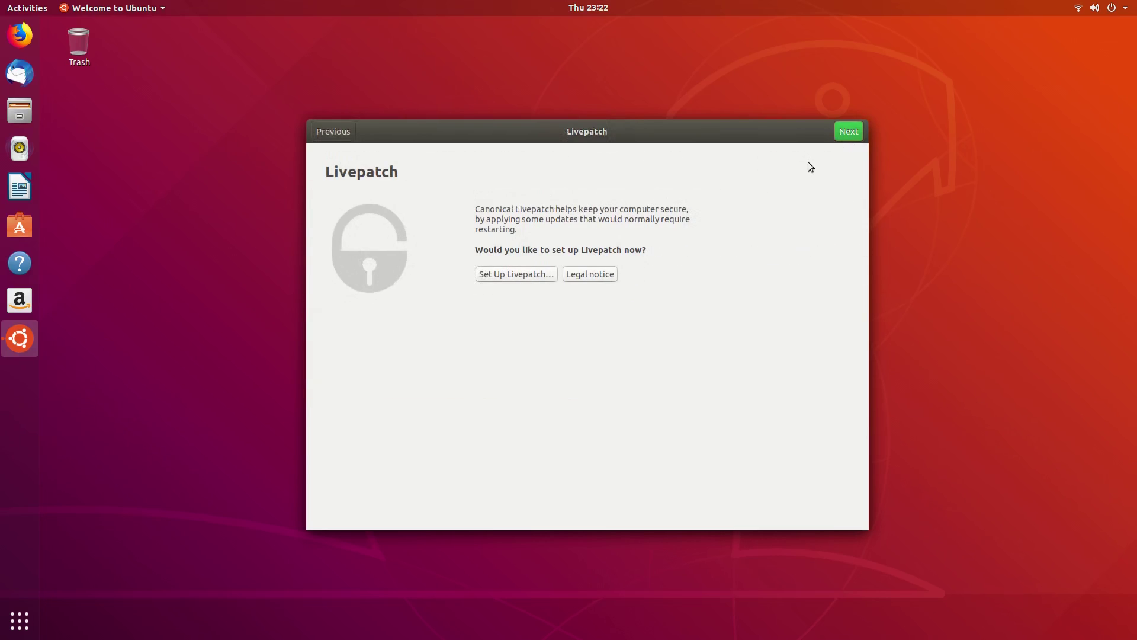
left_click(851, 132)
left_click(844, 132)
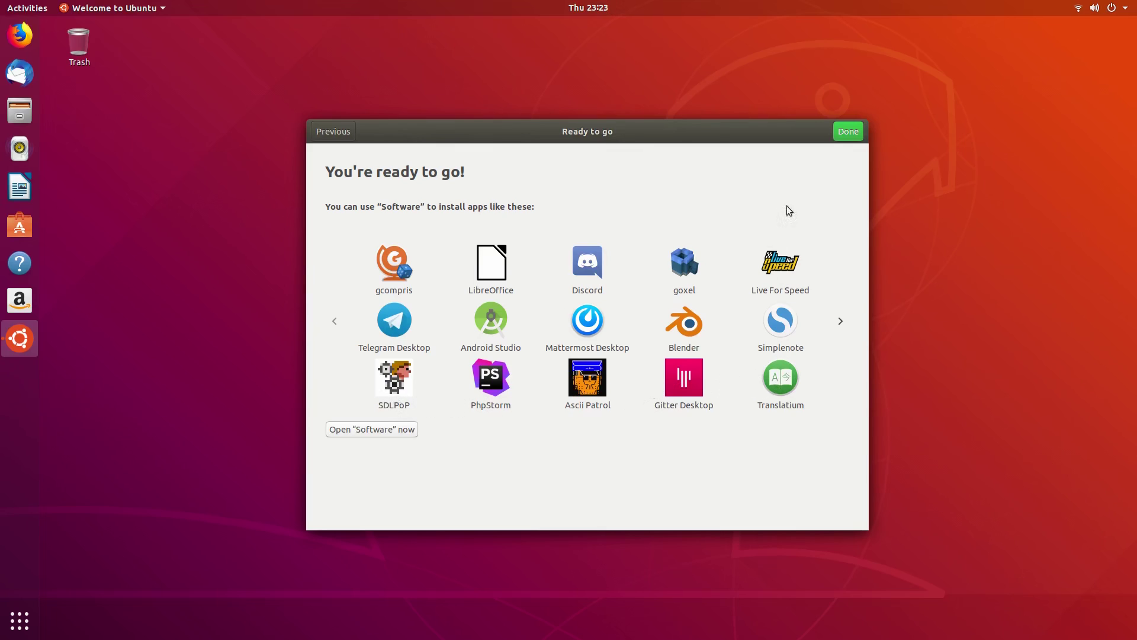
left_click(850, 132)
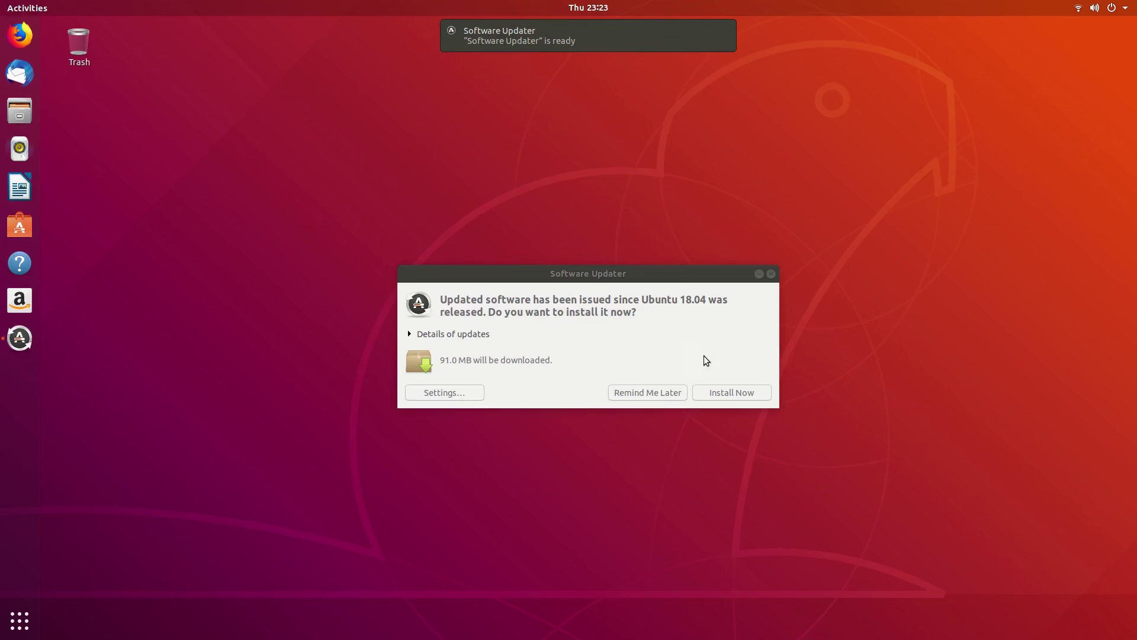
Step: Show the pending update details and move the Software & Updates window up-left
left_click(468, 335)
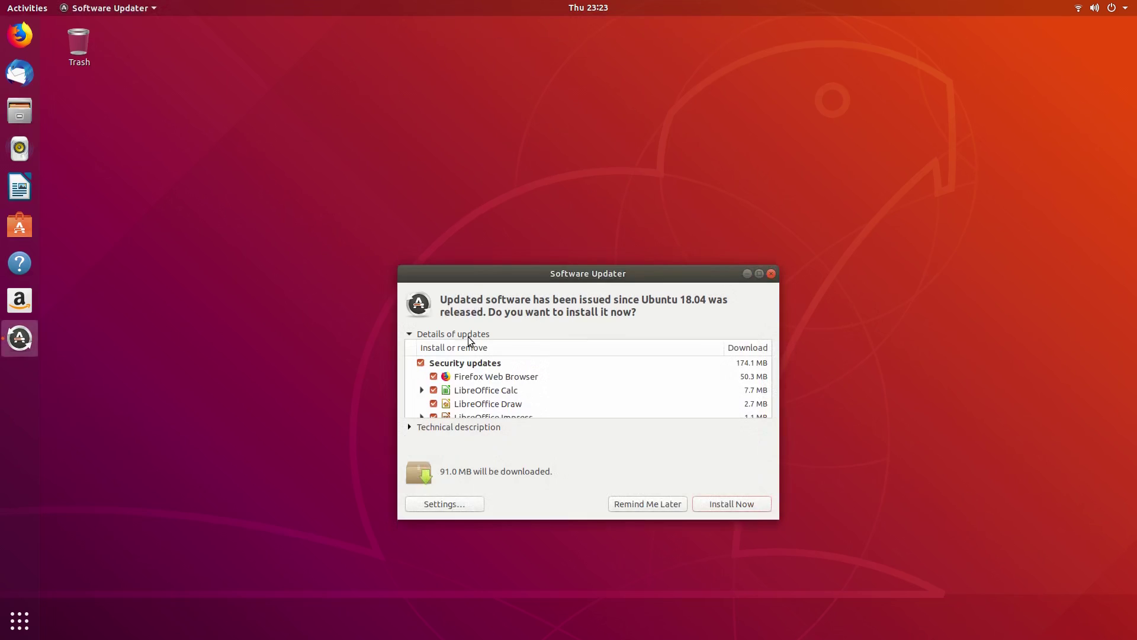
scroll(488, 400, "down", 5)
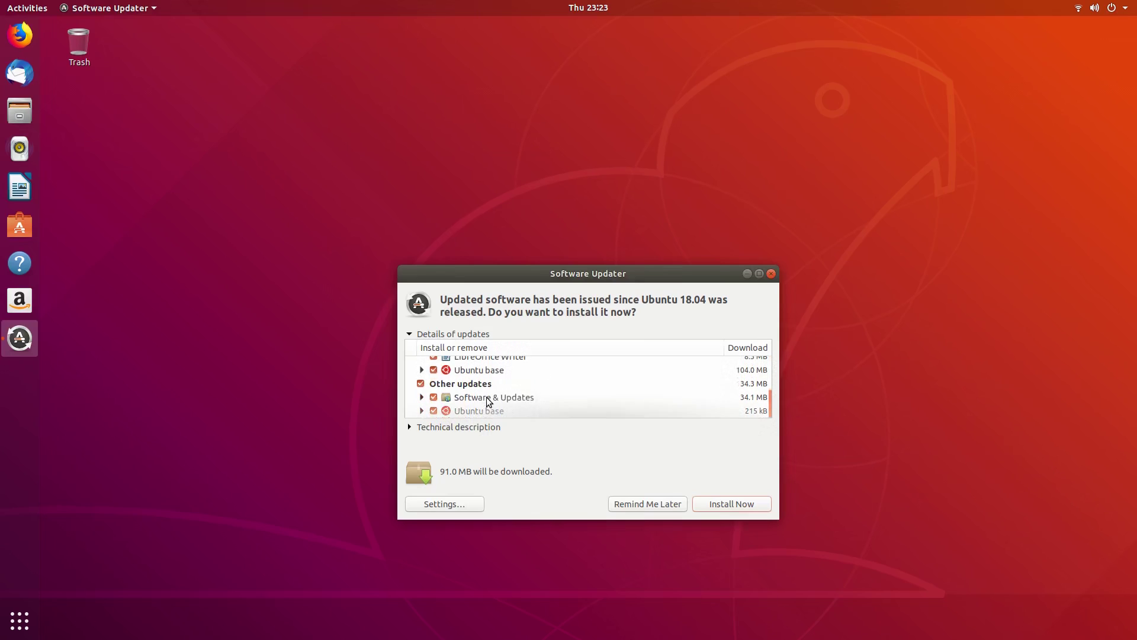
scroll(488, 400, "up", 5)
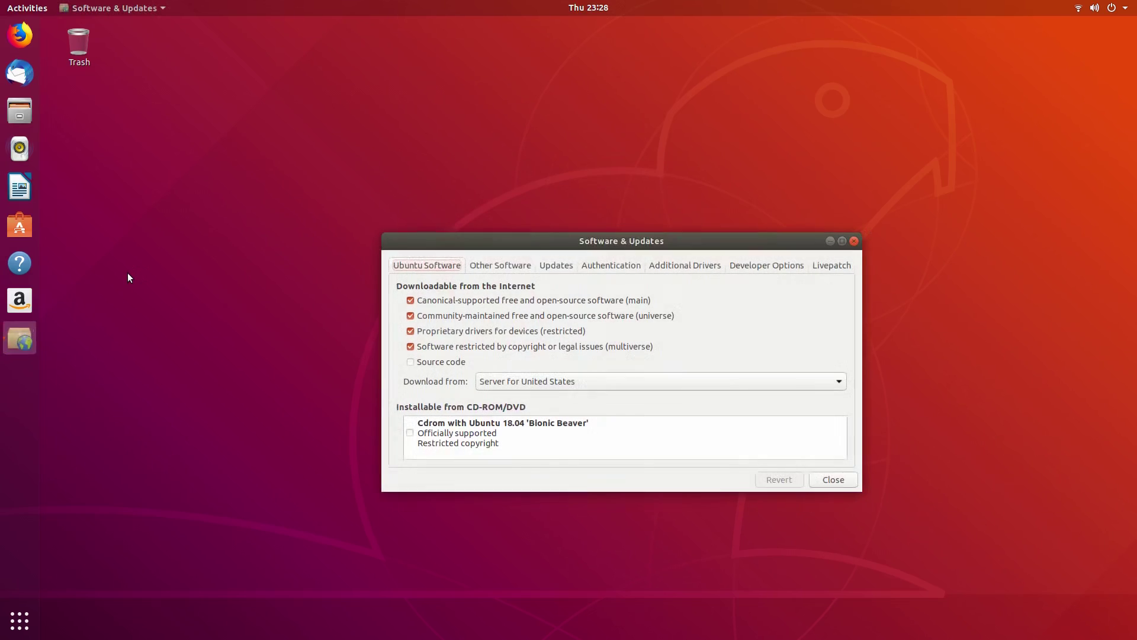
left_click_drag(560, 236, 481, 153)
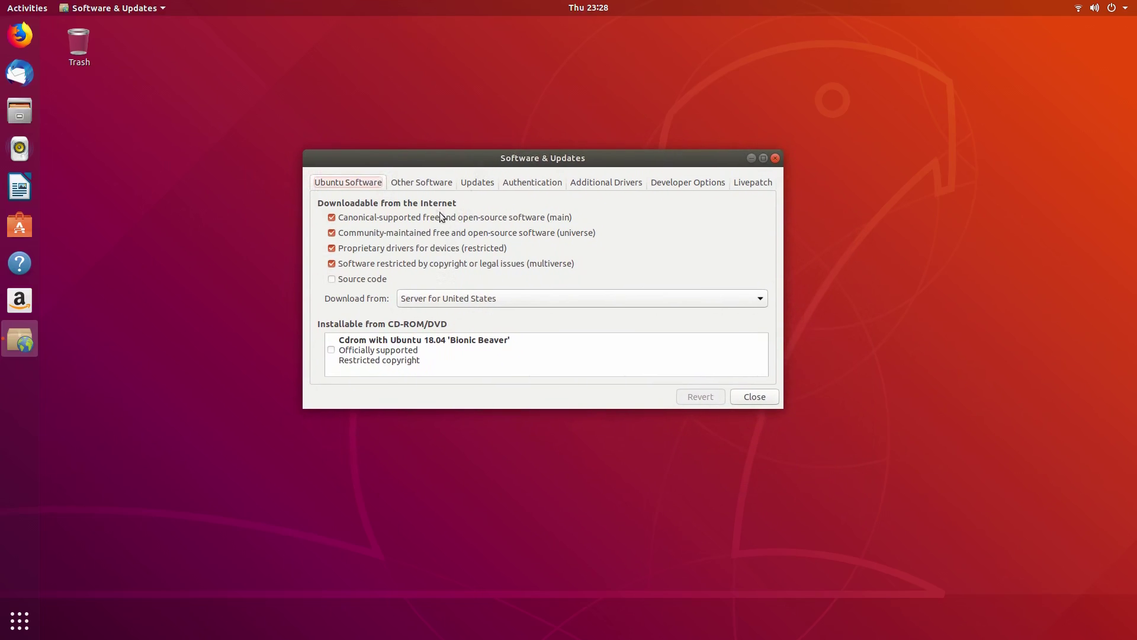
Step: Switch the GeForce GT 730 to nvidia-driver-430, authorise it, then show all applications
left_click(428, 185)
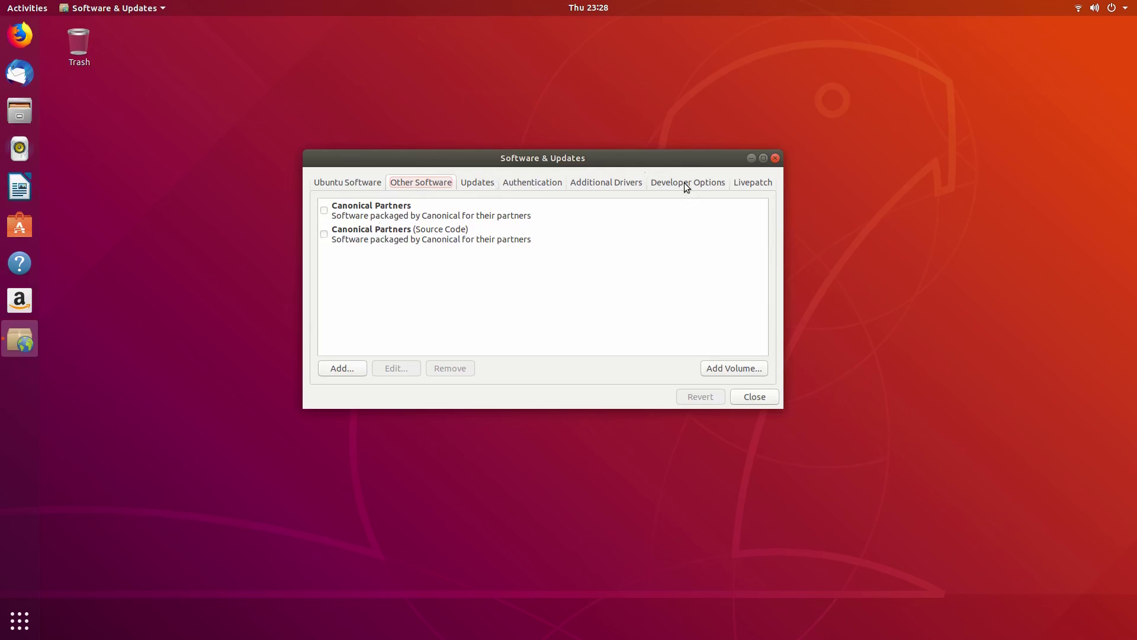
left_click(605, 184)
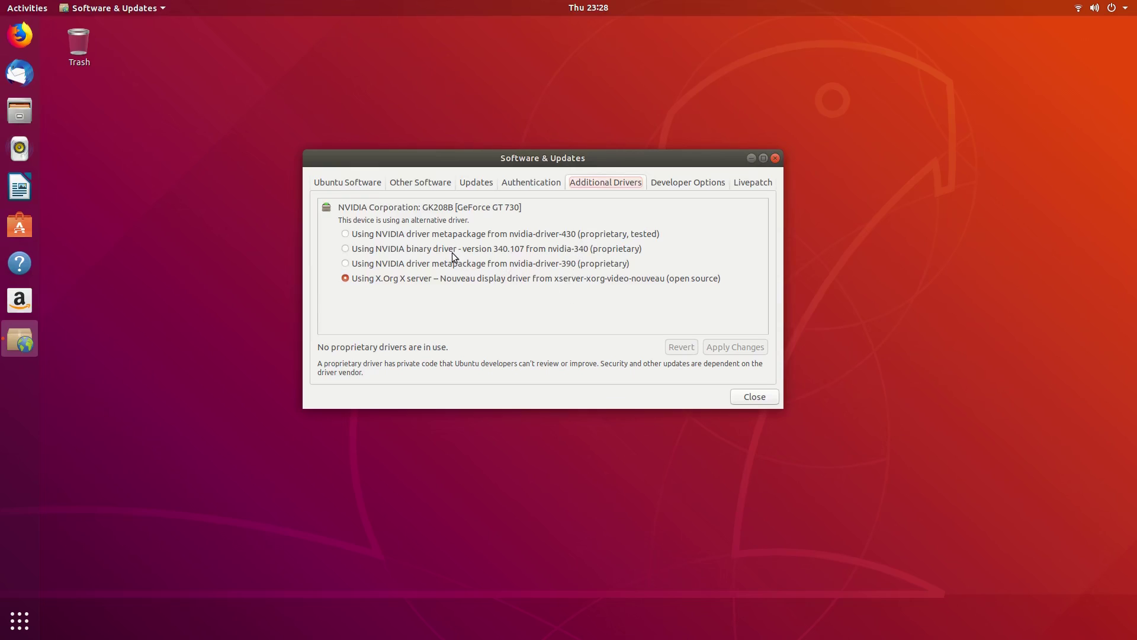
left_click(398, 237)
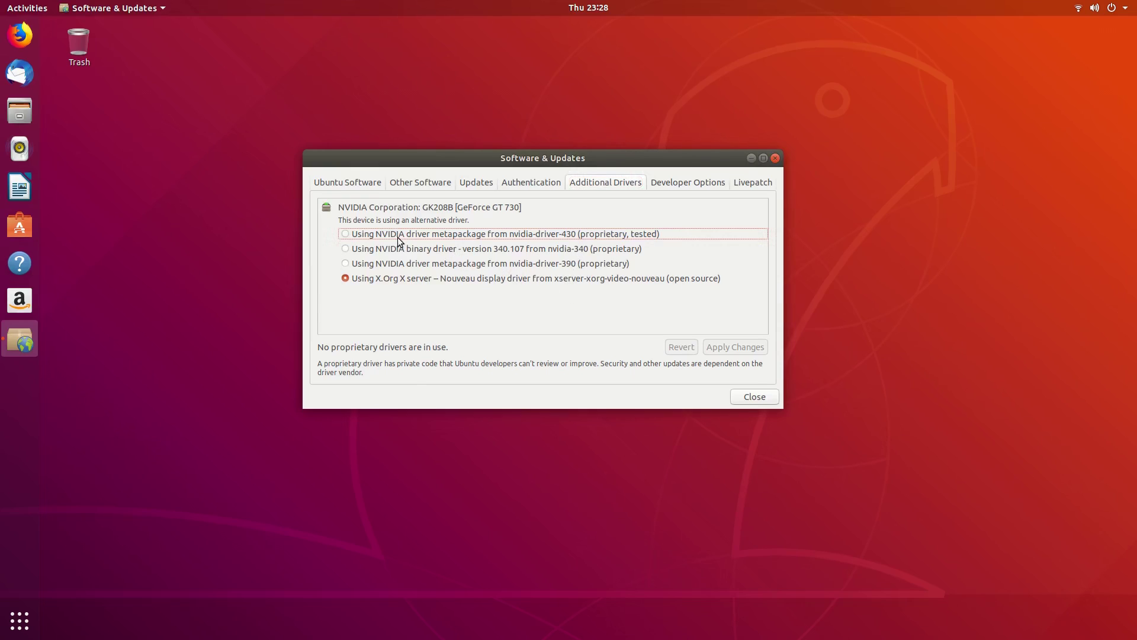
left_click(593, 239)
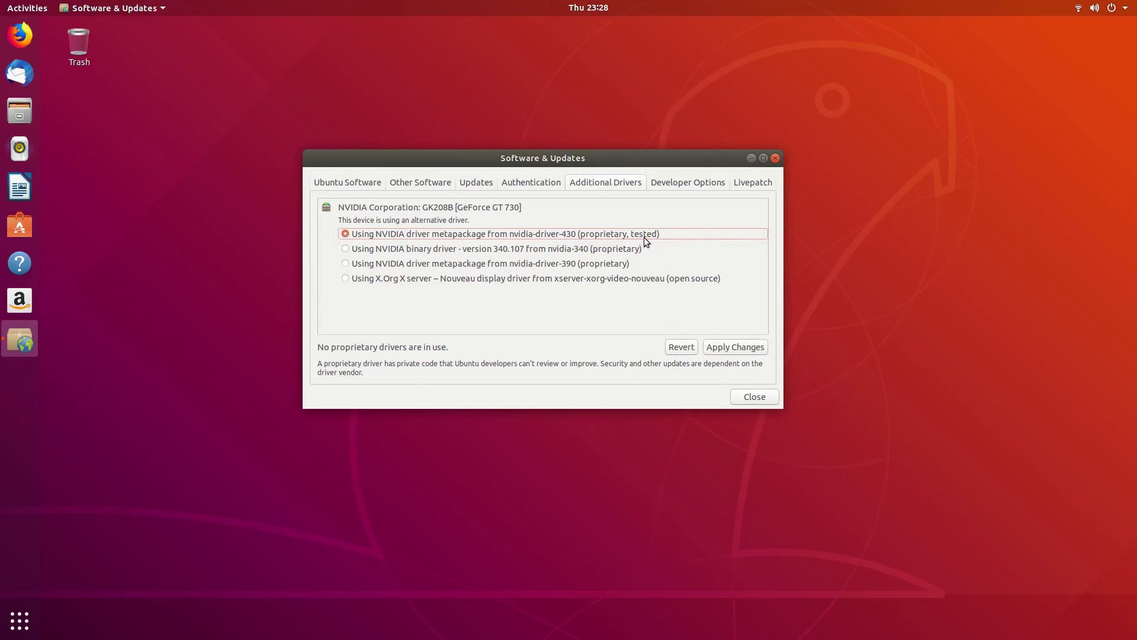
left_click(727, 353)
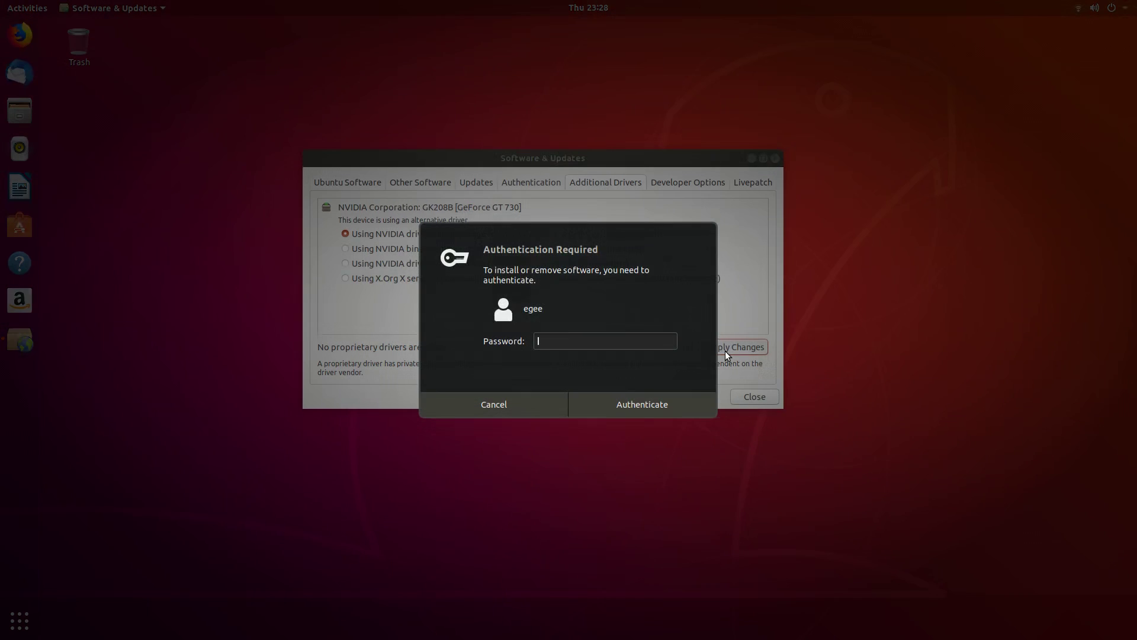
type("********")
key("Return")
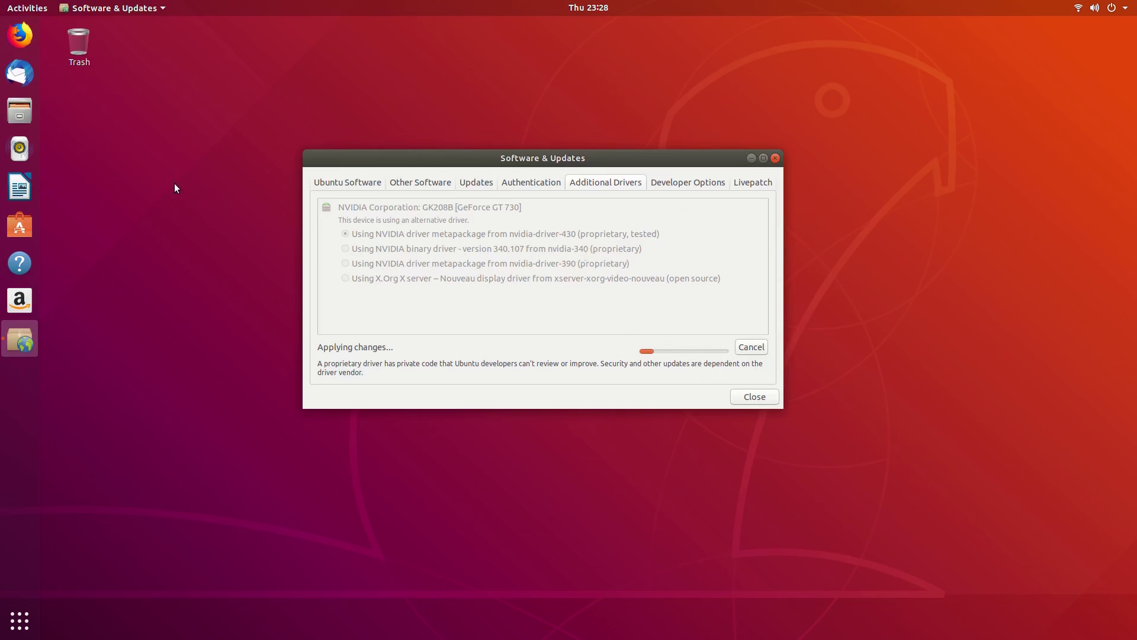
left_click(20, 621)
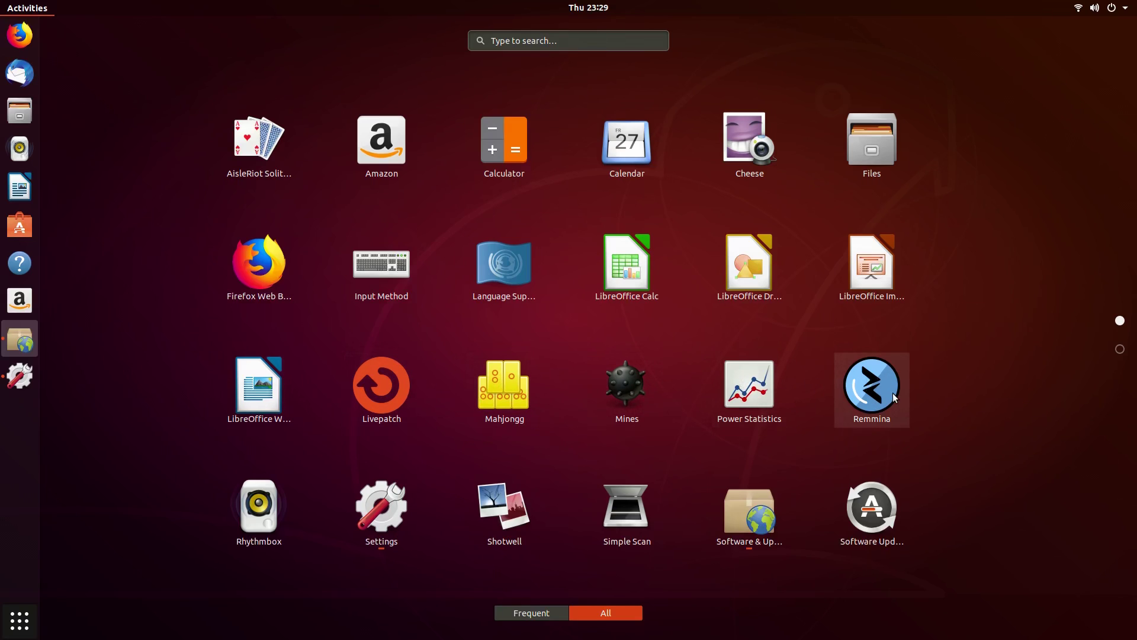
Step: Browse the app grid and Utilities folder, then move the Ubuntu Software window down-right
scroll(802, 452, "down", 1)
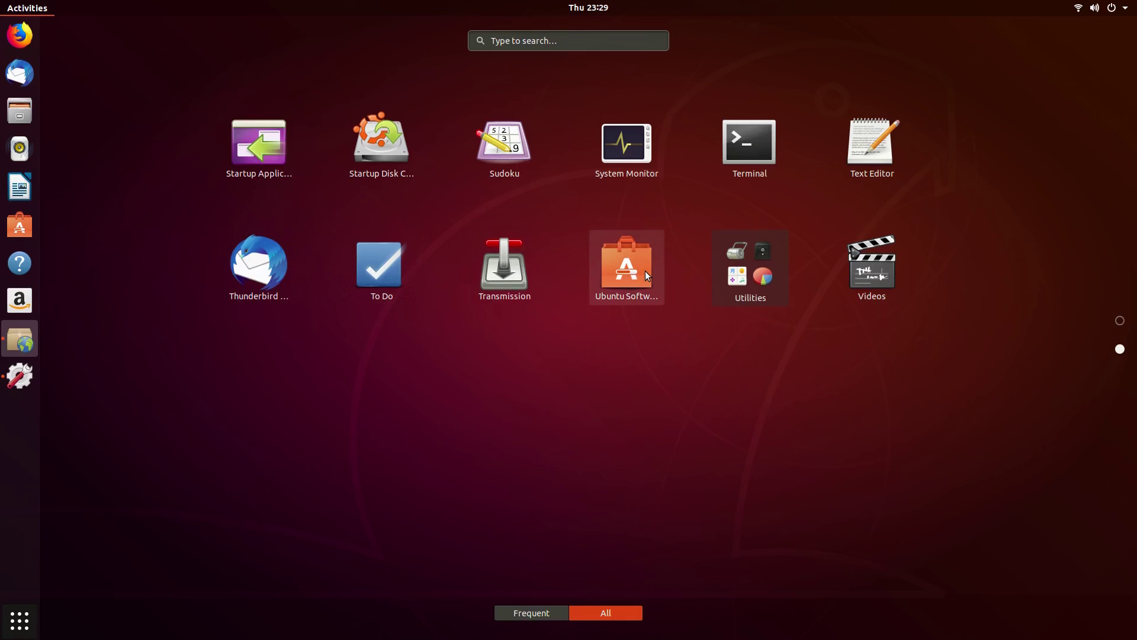
left_click(737, 303)
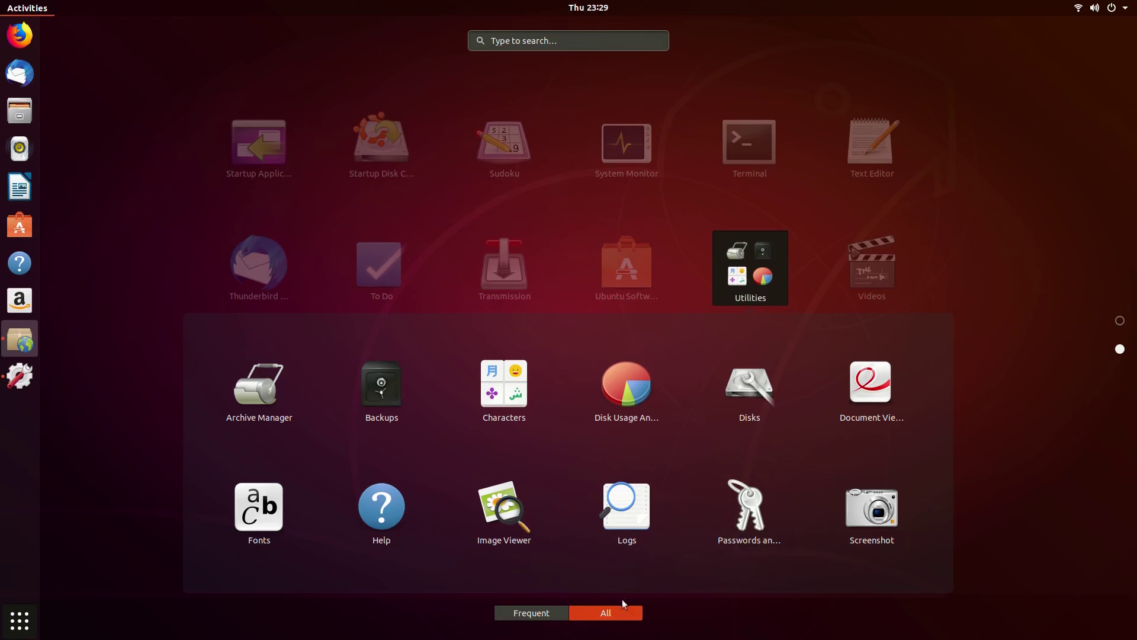
left_click(930, 271)
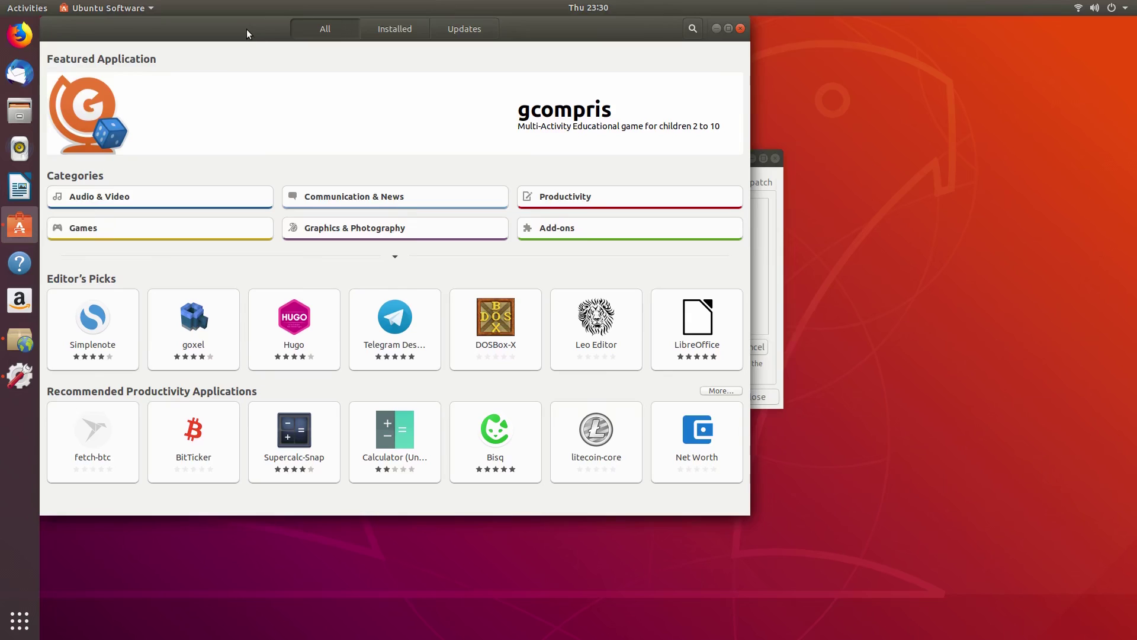
left_click_drag(246, 33, 388, 56)
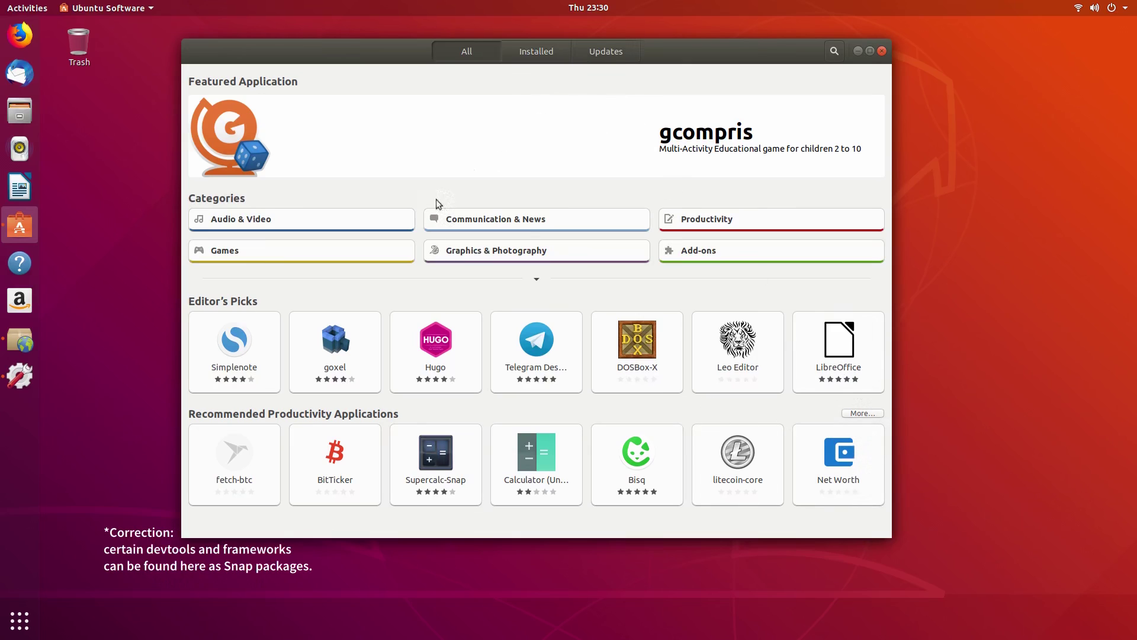
Step: Expand Ubuntu Software's categories to reveal Developer Tools, Education & Science and Utilities
left_click(540, 279)
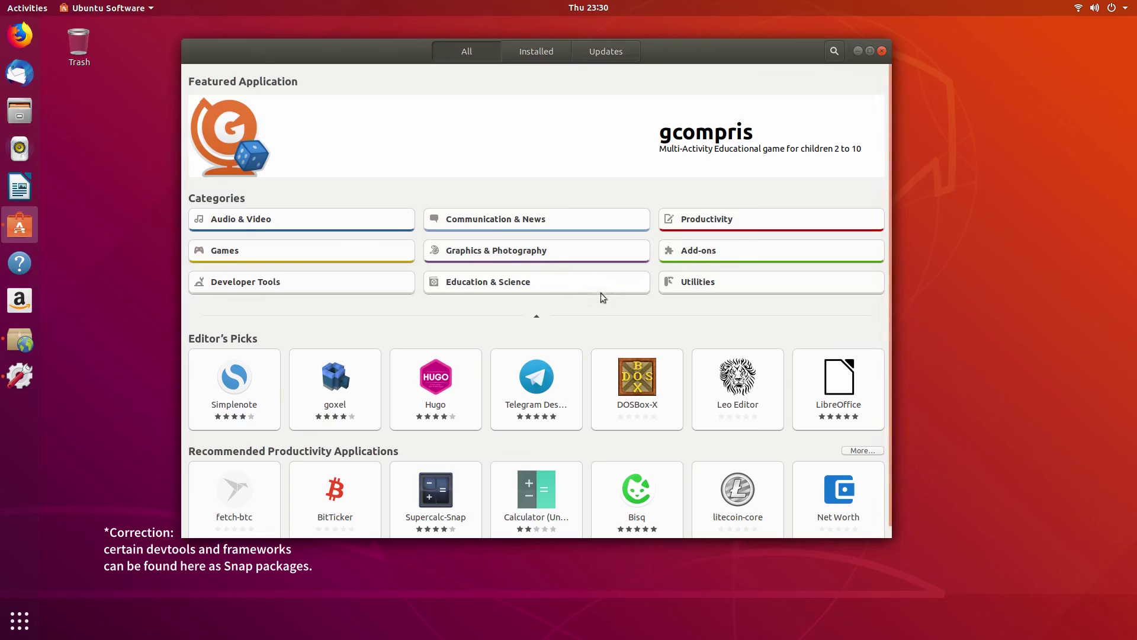
scroll(530, 420, "down", 1)
scroll(506, 492, "up", 1)
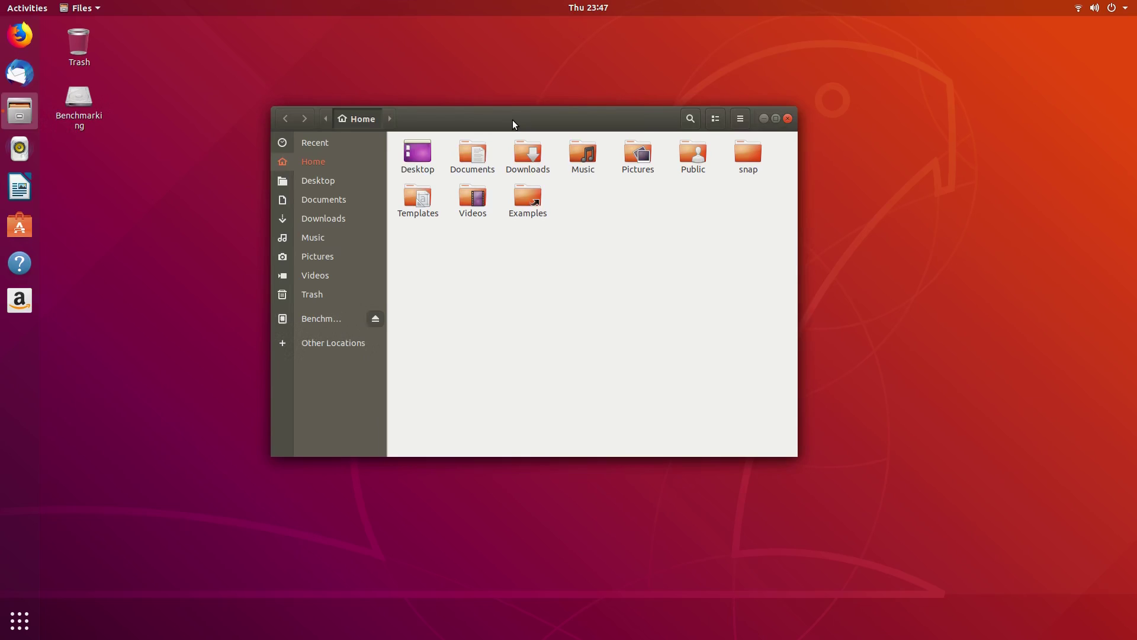
Step: View the Benchmarking volume's folders, then launch Disks by searching 'disk'
left_click(336, 320)
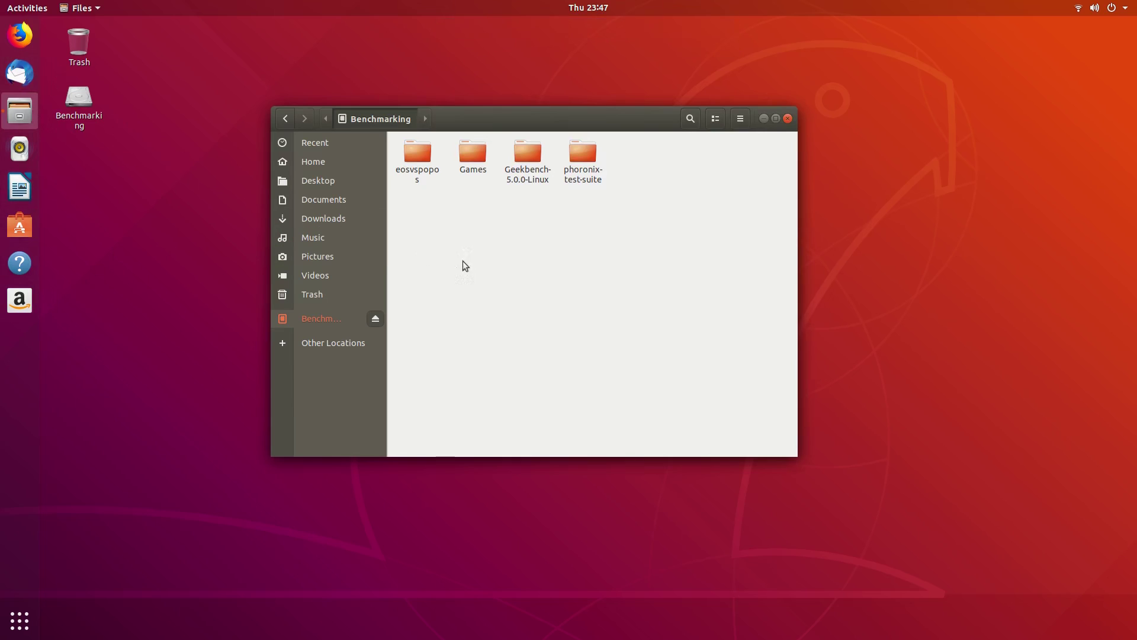
left_click(28, 9)
type("disk")
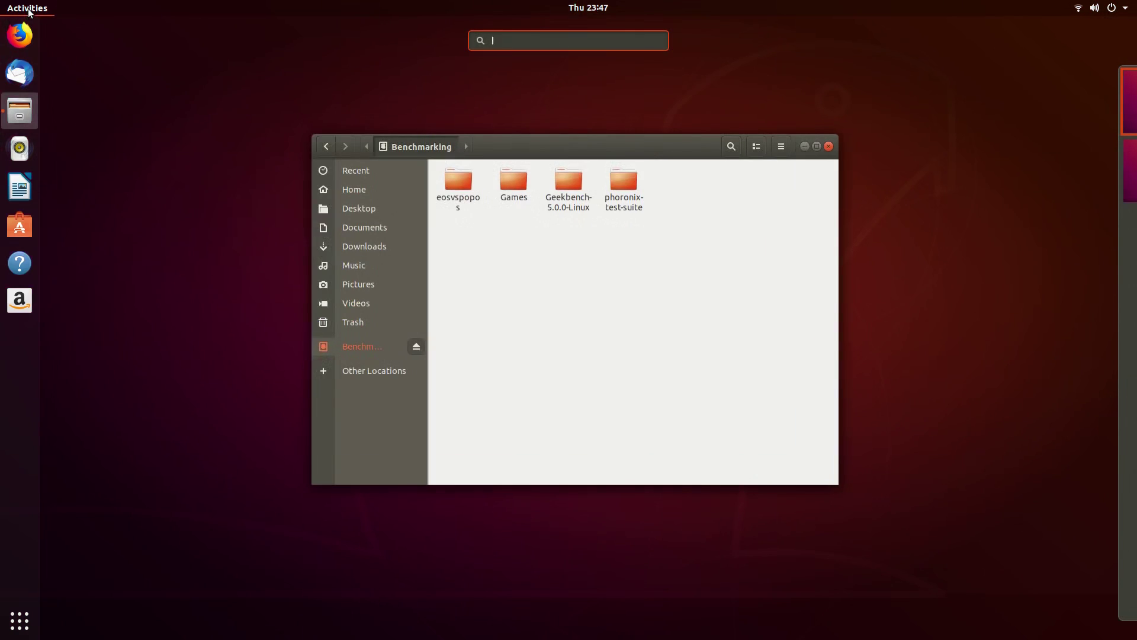
key("Right")
key("Right")
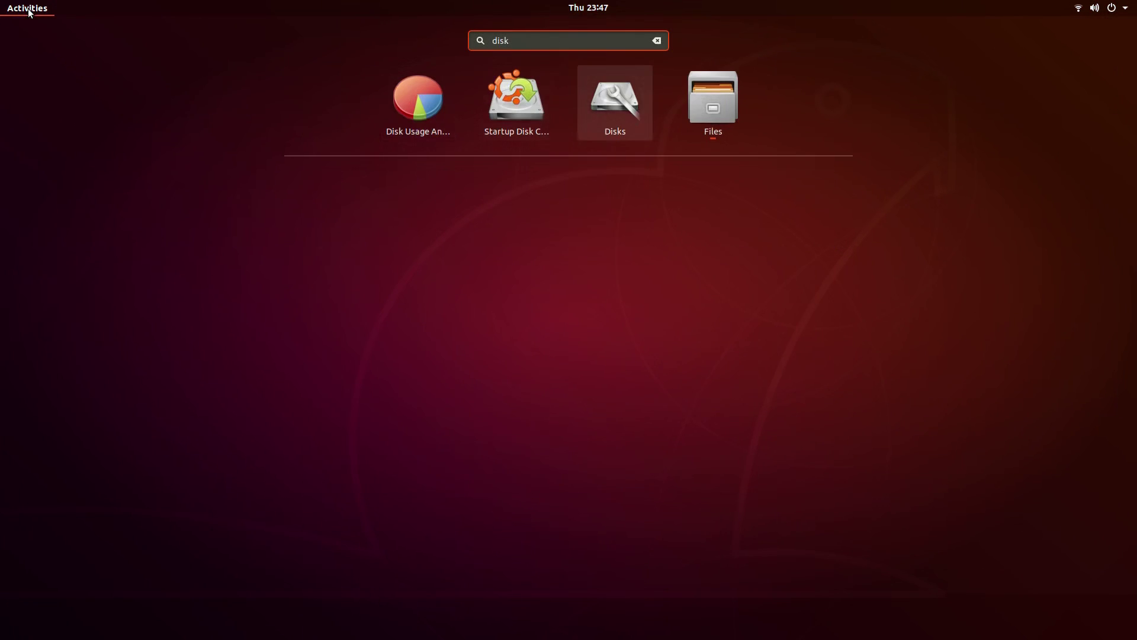
key("Return")
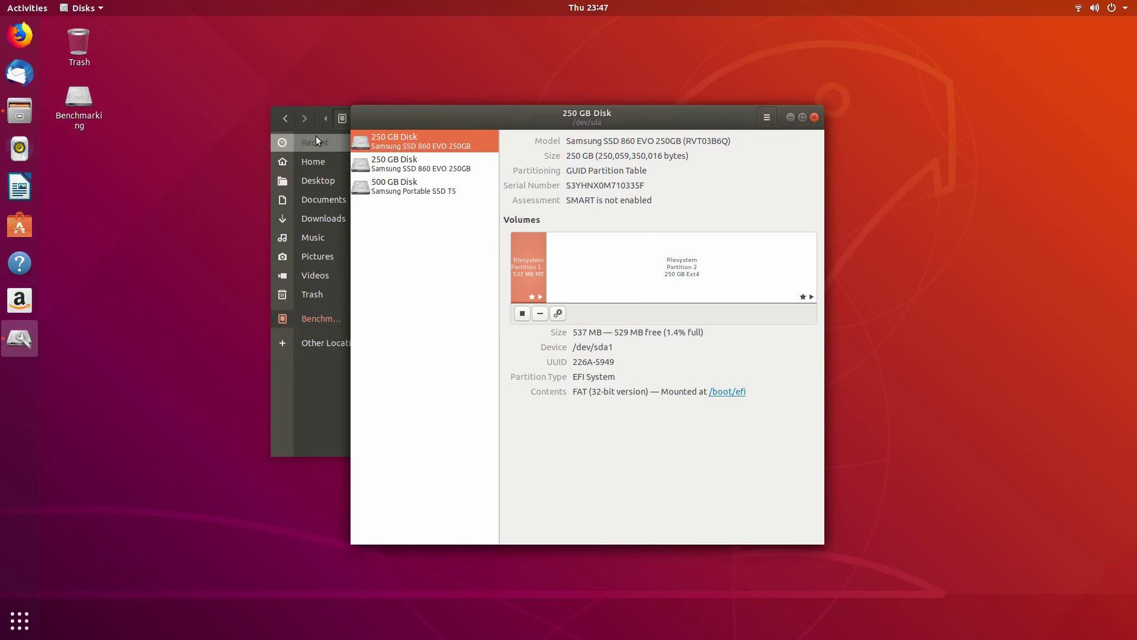
Step: Unlock encrypted Partition 3 on the second 250 GB disk and mount the 522 MB Partition 1
left_click(421, 172)
left_click(668, 265)
left_click(521, 313)
type("••")
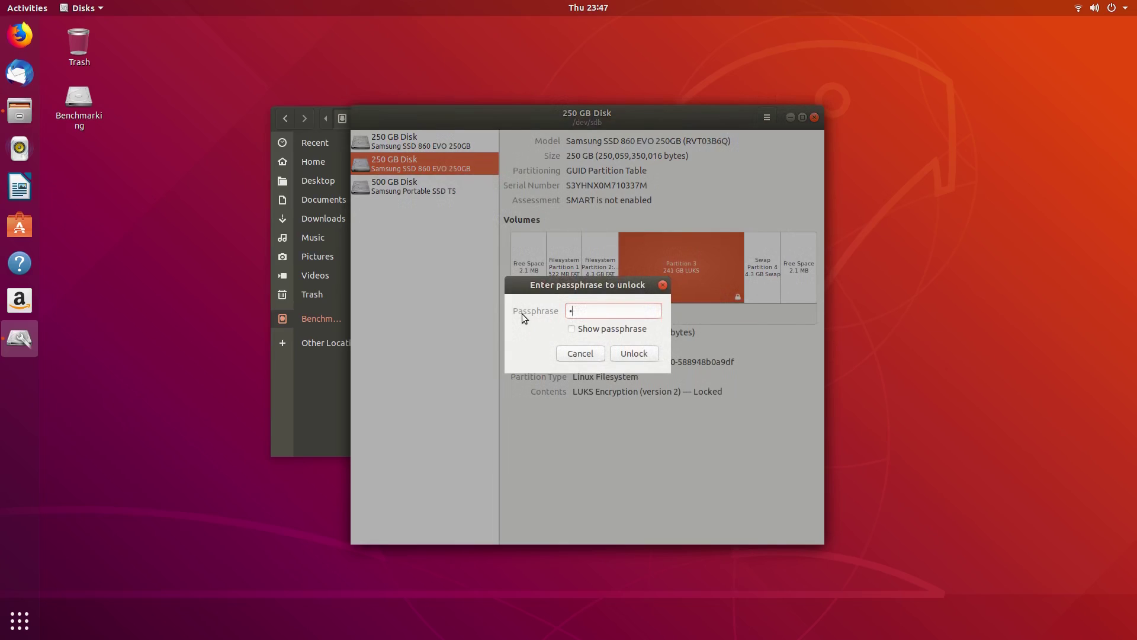
type("••••")
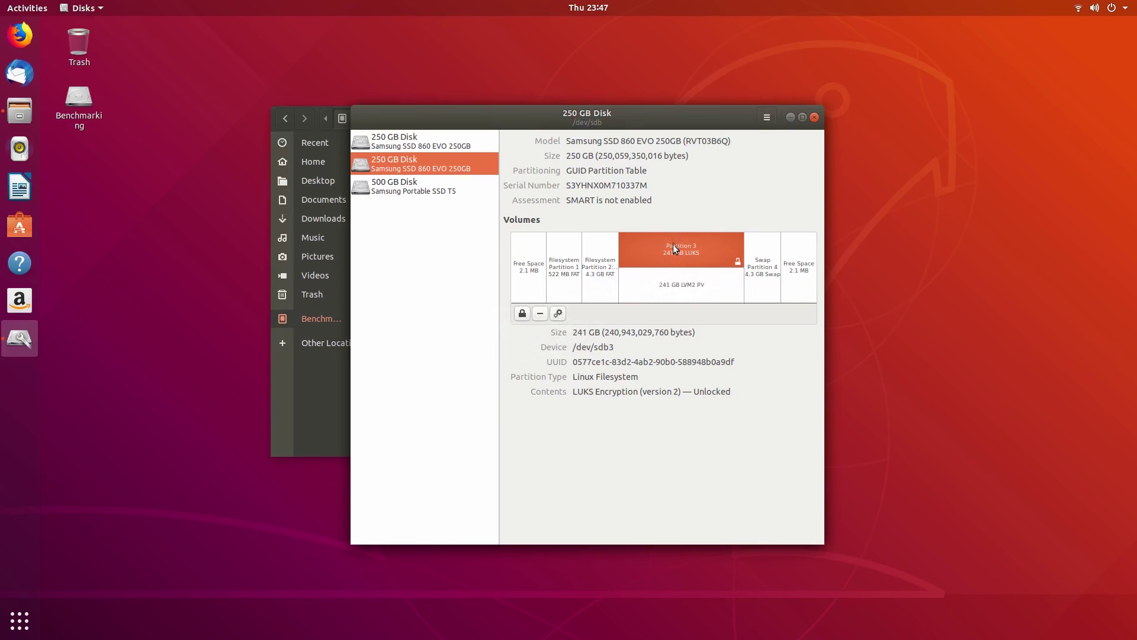
left_click(559, 295)
left_click(523, 314)
left_click(604, 267)
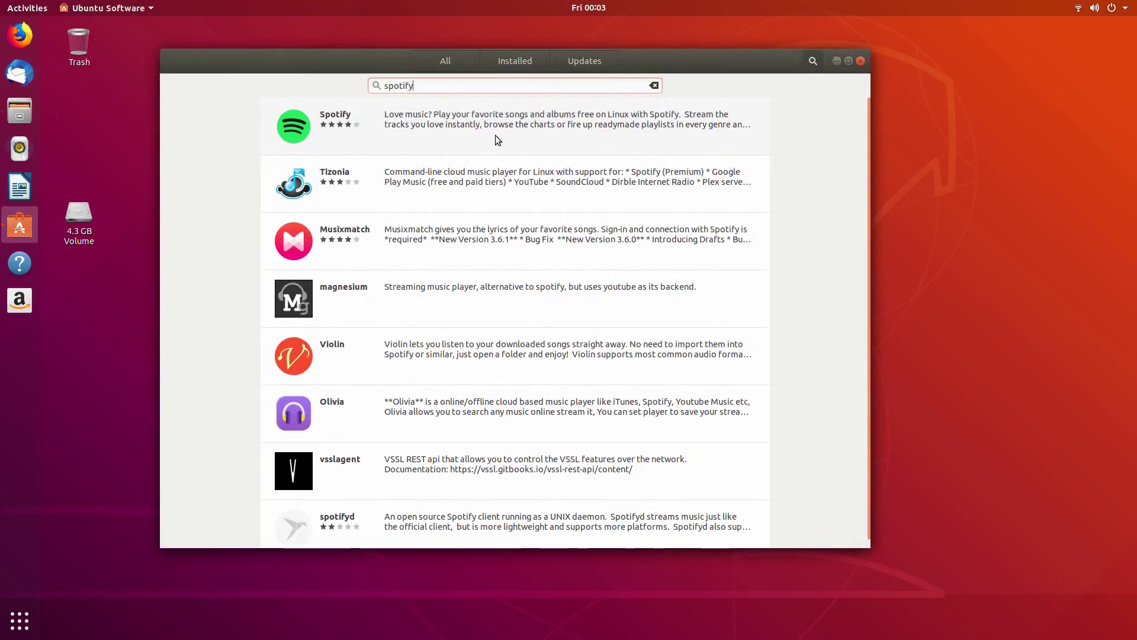
Step: Install Spotify and Visual Studio Code (found via 'vscode') from their details pages
left_click(298, 129)
left_click(300, 146)
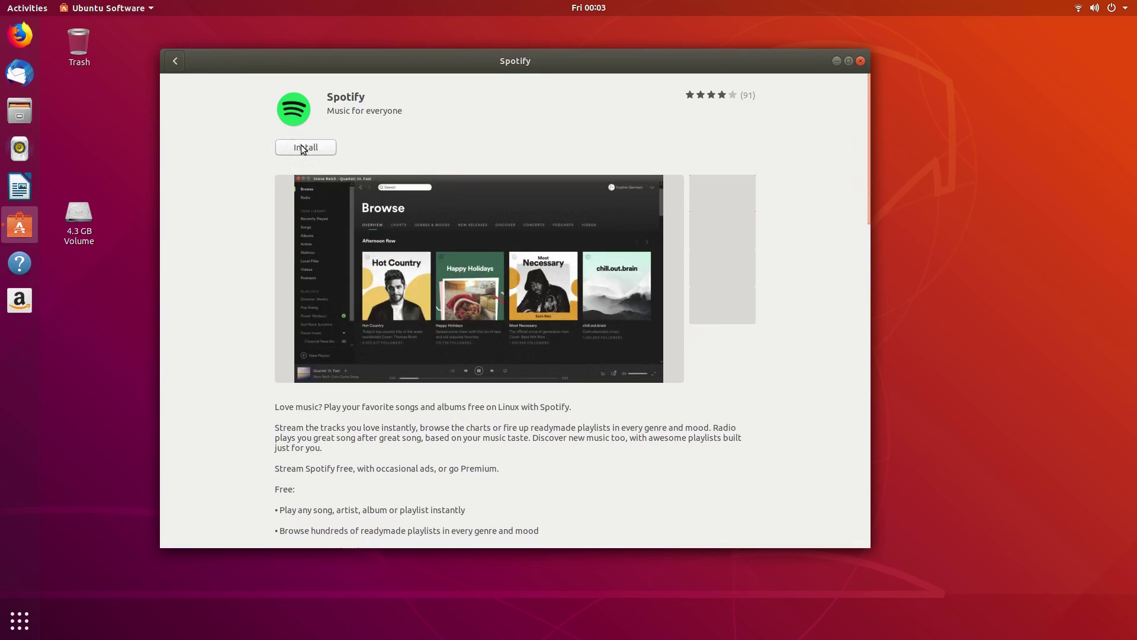
left_click(174, 60)
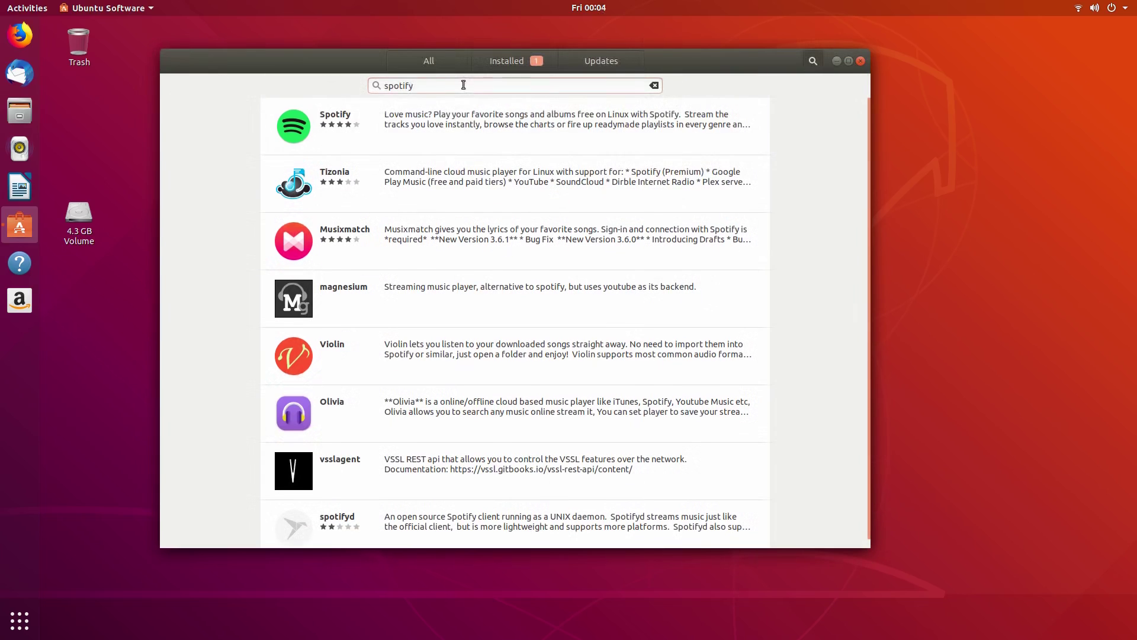
type("vscode")
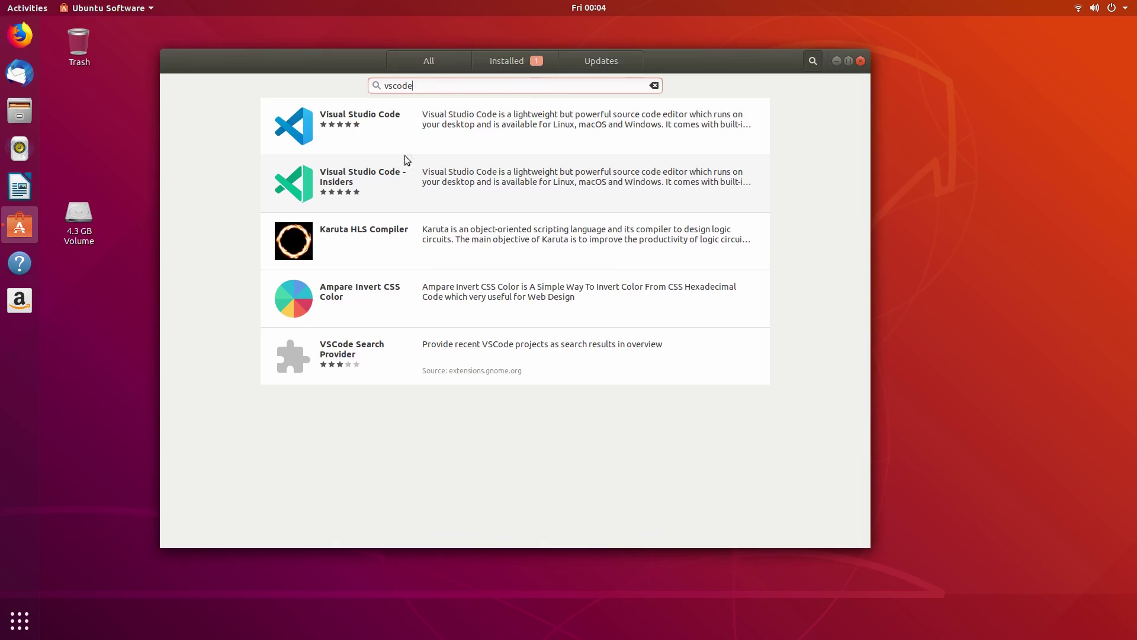
left_click(460, 118)
left_click(312, 148)
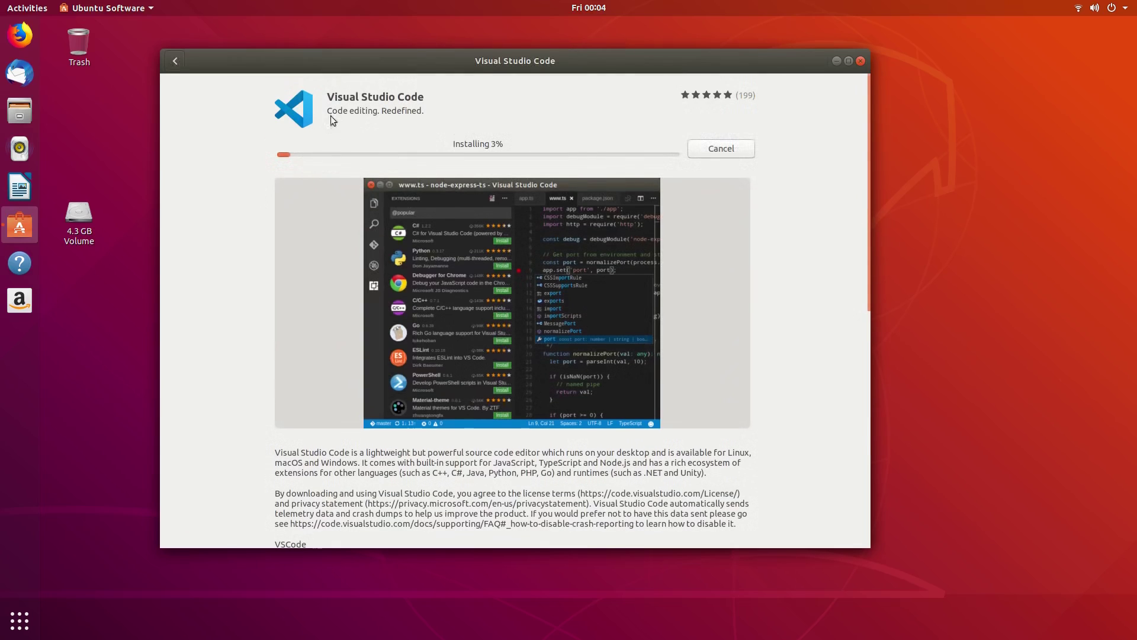
left_click(175, 61)
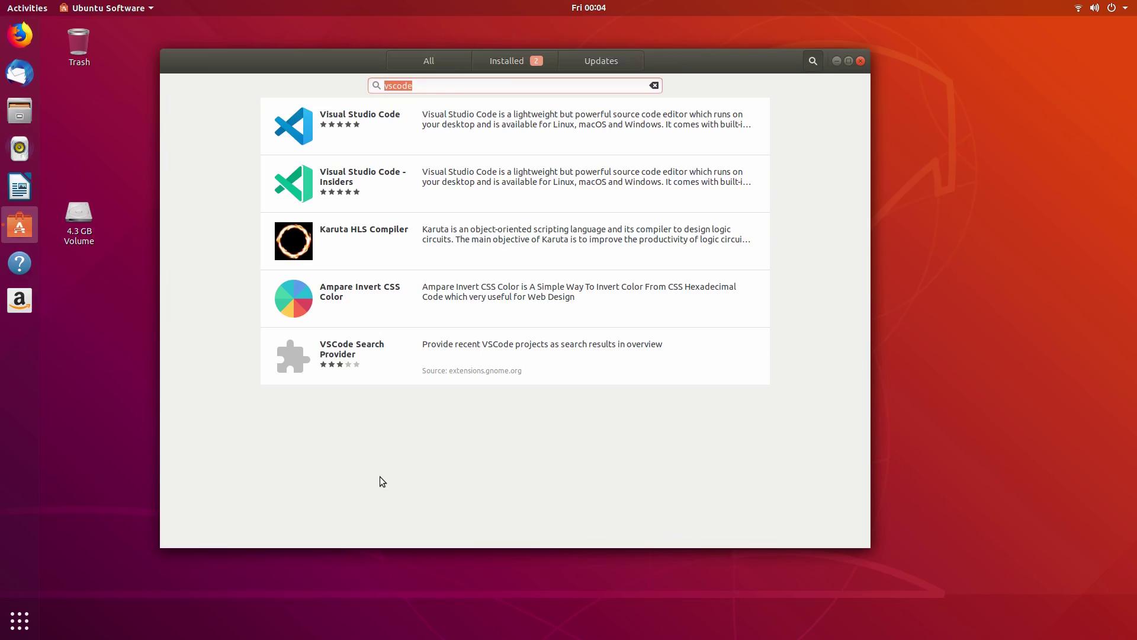
Step: Install Slack and Discord, then search for lutris
type("slack")
left_click(477, 128)
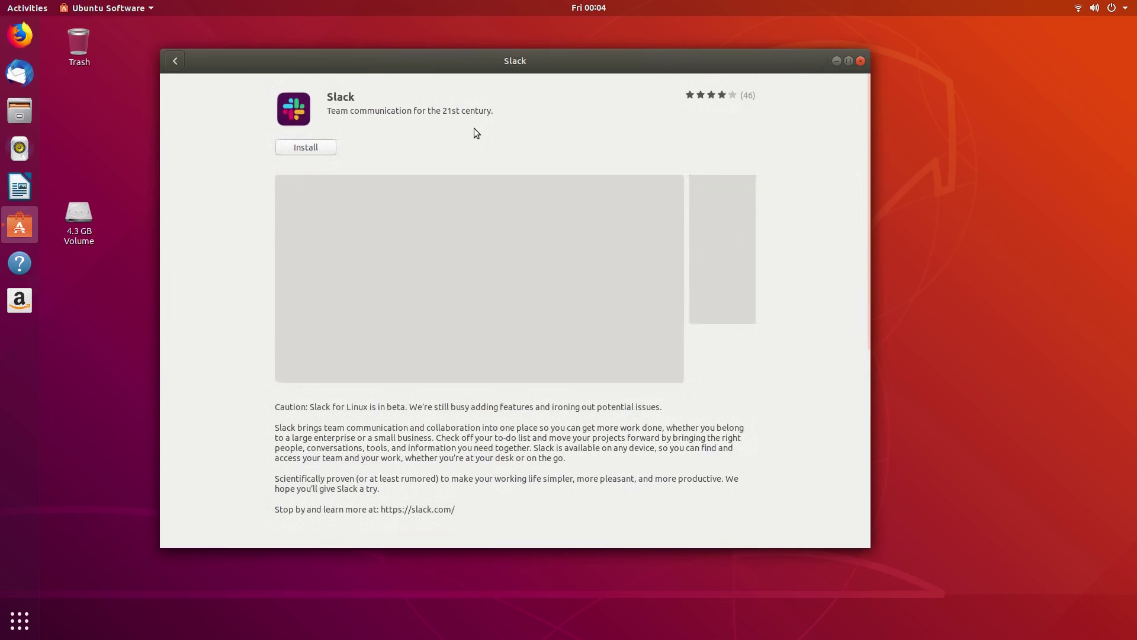
left_click(299, 147)
left_click(174, 61)
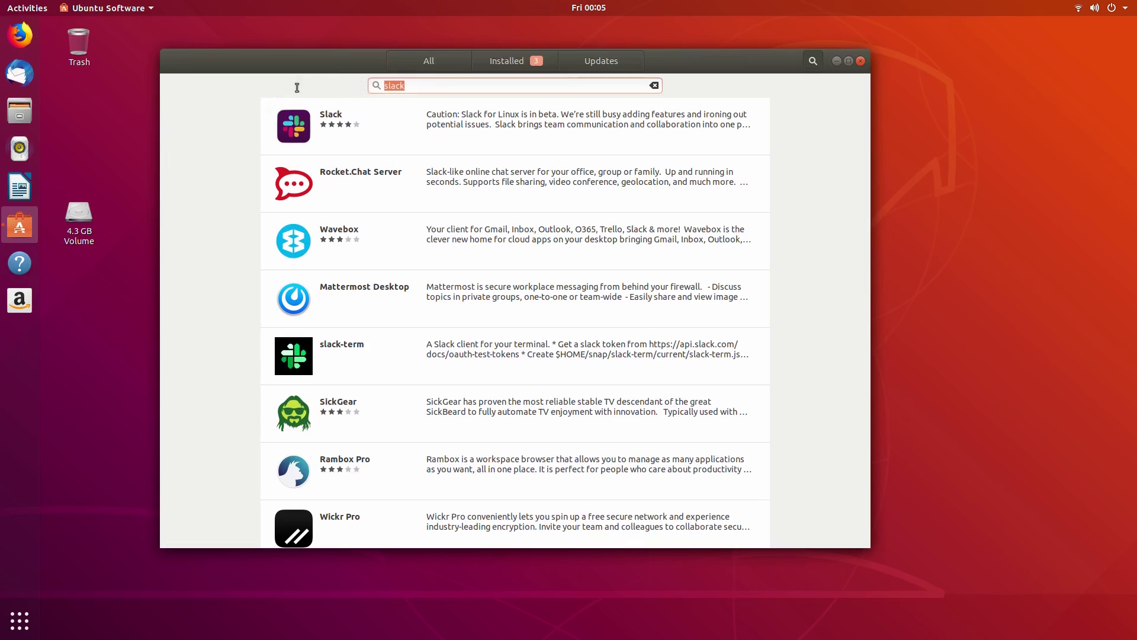
type("discord")
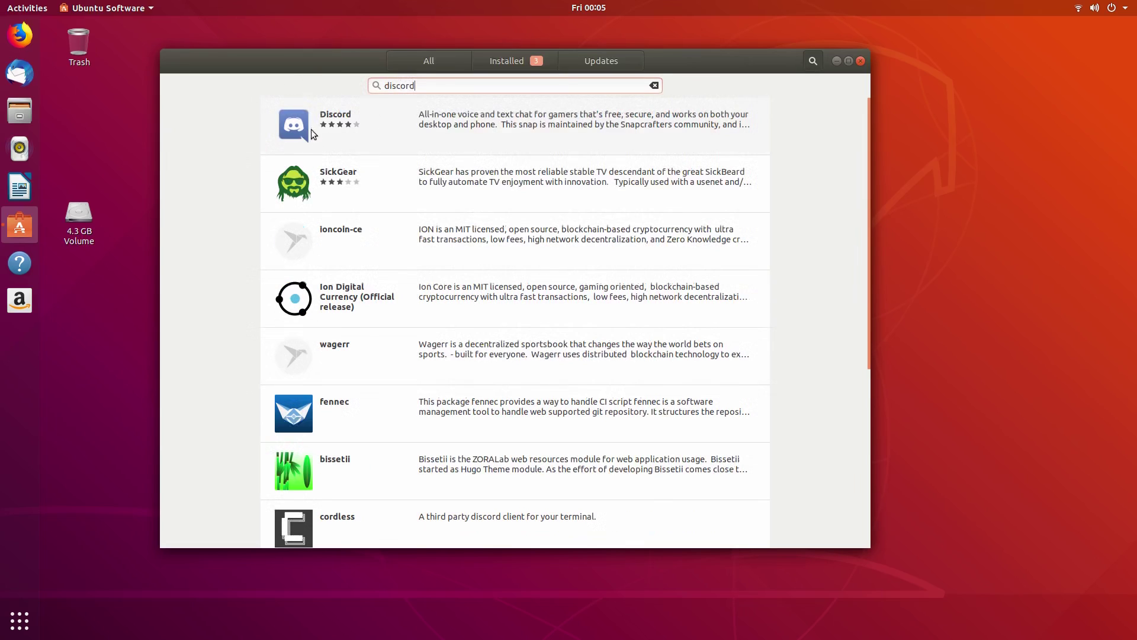
left_click(460, 122)
left_click(325, 148)
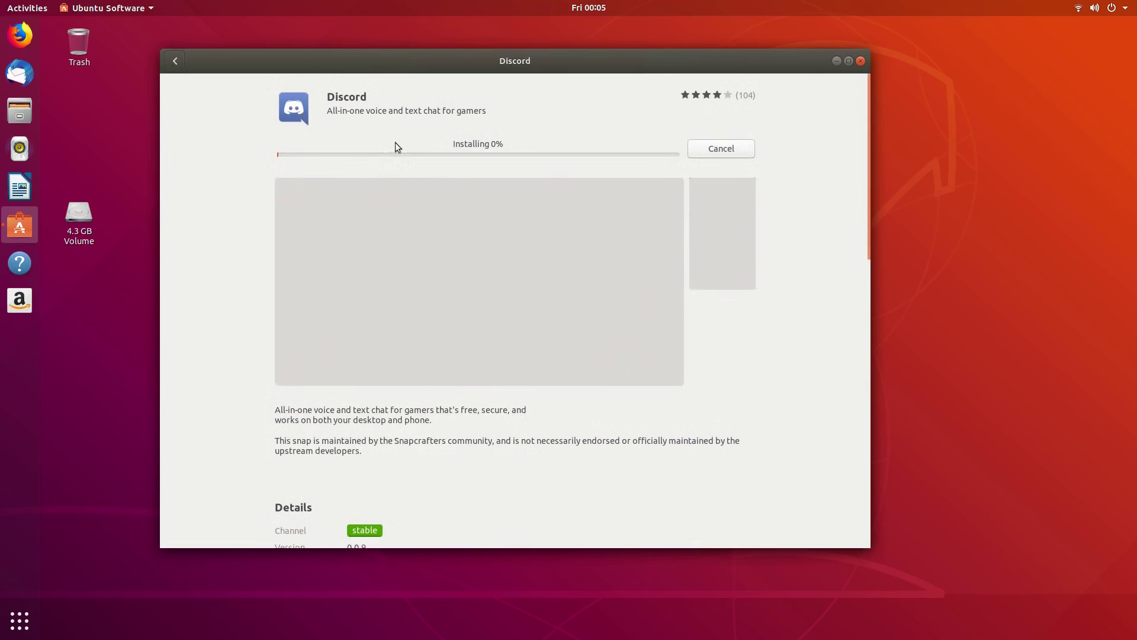
left_click(174, 62)
type("lutris")
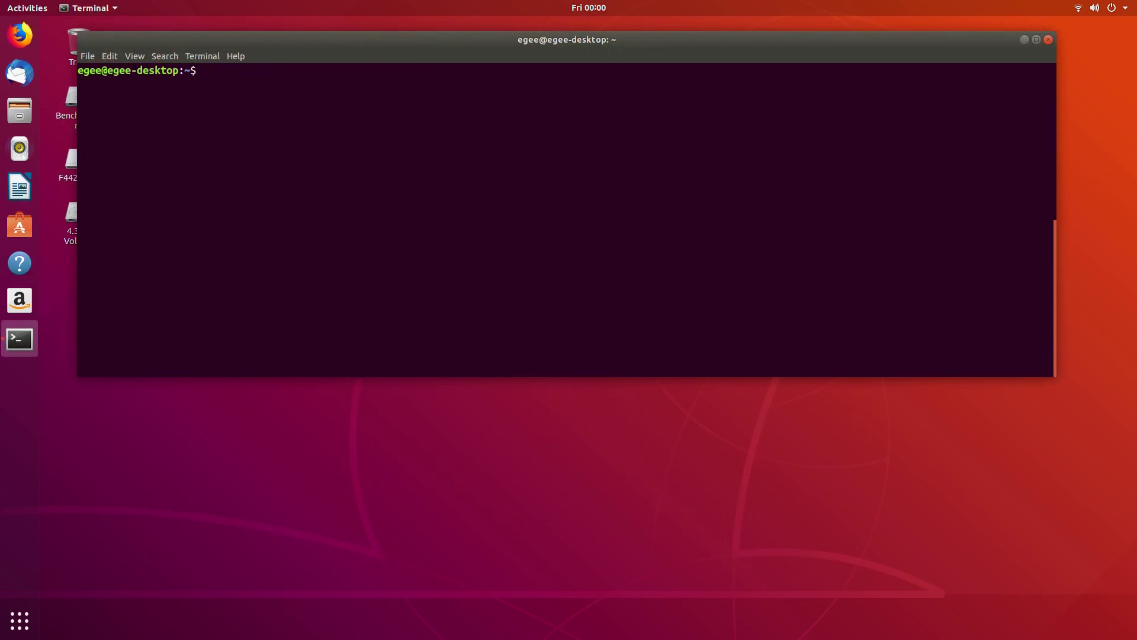
Step: Run flatpak to confirm it's missing, then install it with 'sudo apt install flatpak -y'
type("flatpak")
key("Return")
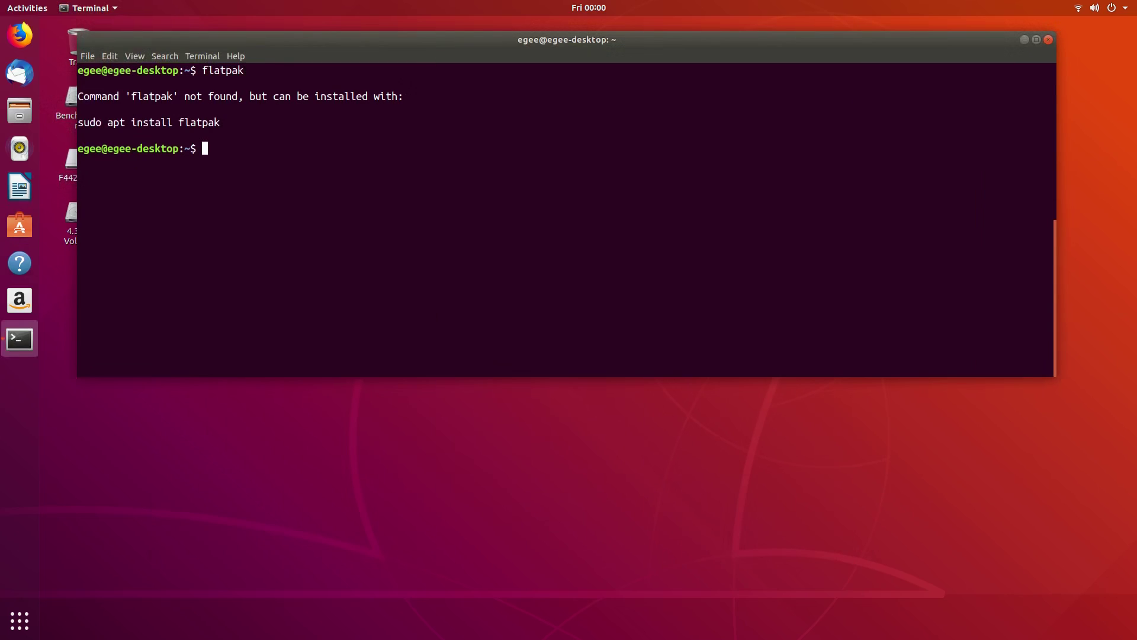
type("sudo apt install fpa")
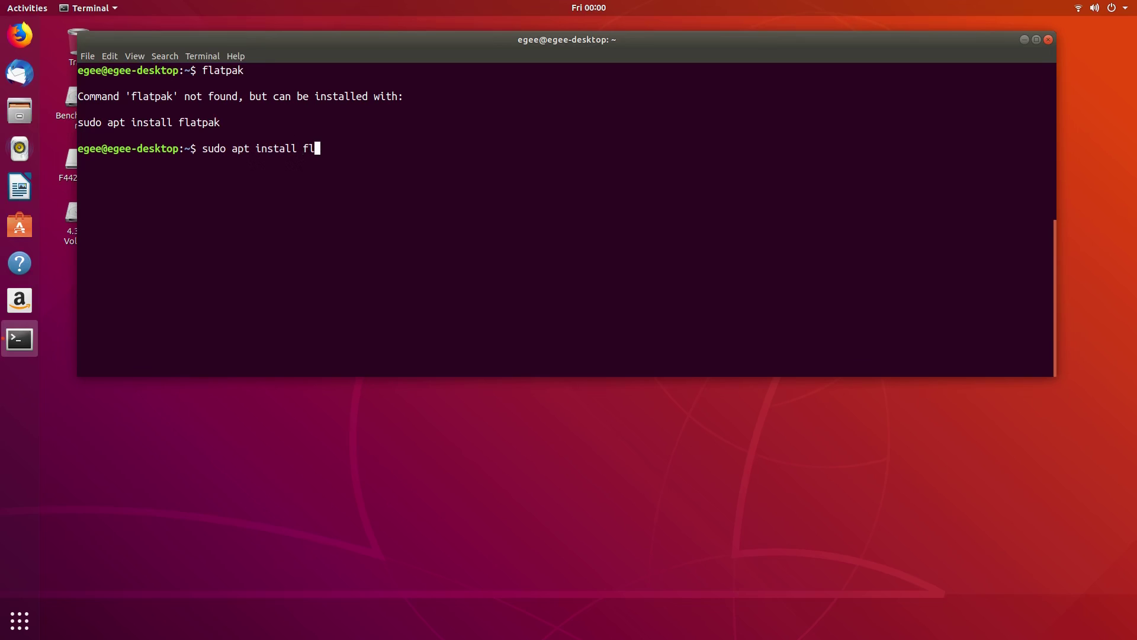
type("atpak -y")
key("Return")
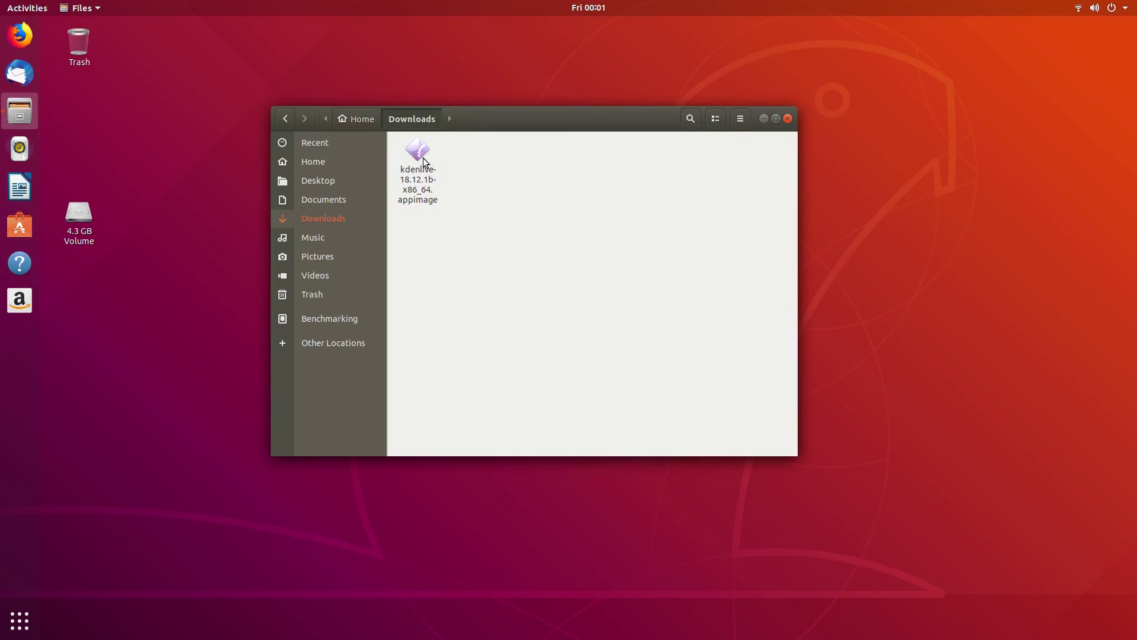
Step: Make kdenlive-18.12.1b-x86_64.appimage executable, launch Kdenlive, and inspect its timeline options
double_click(423, 157)
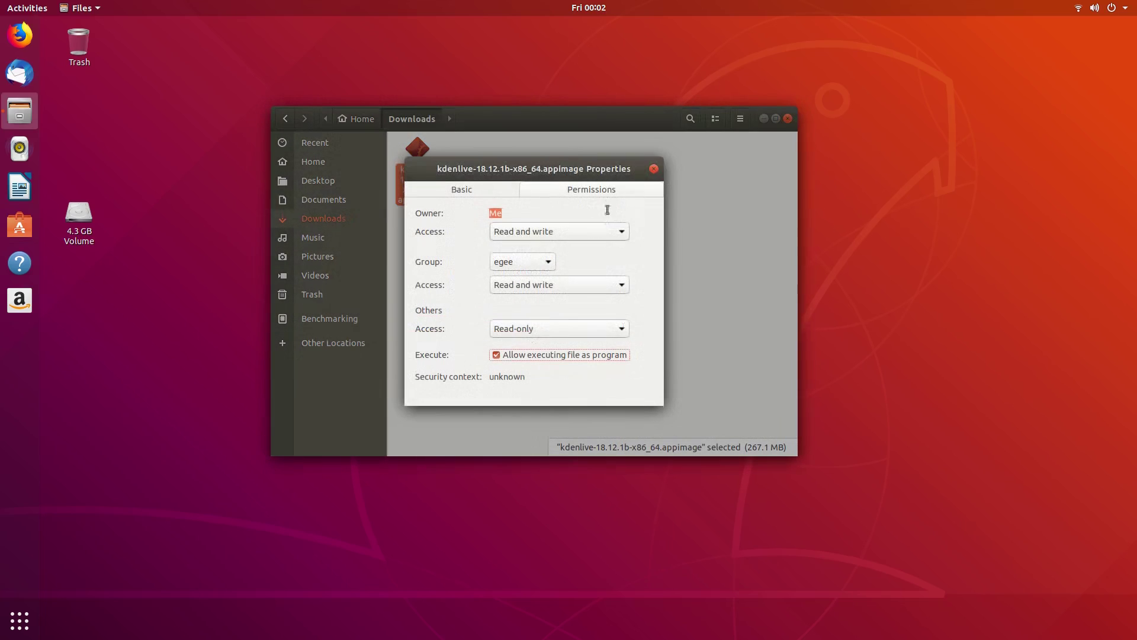
left_click(653, 169)
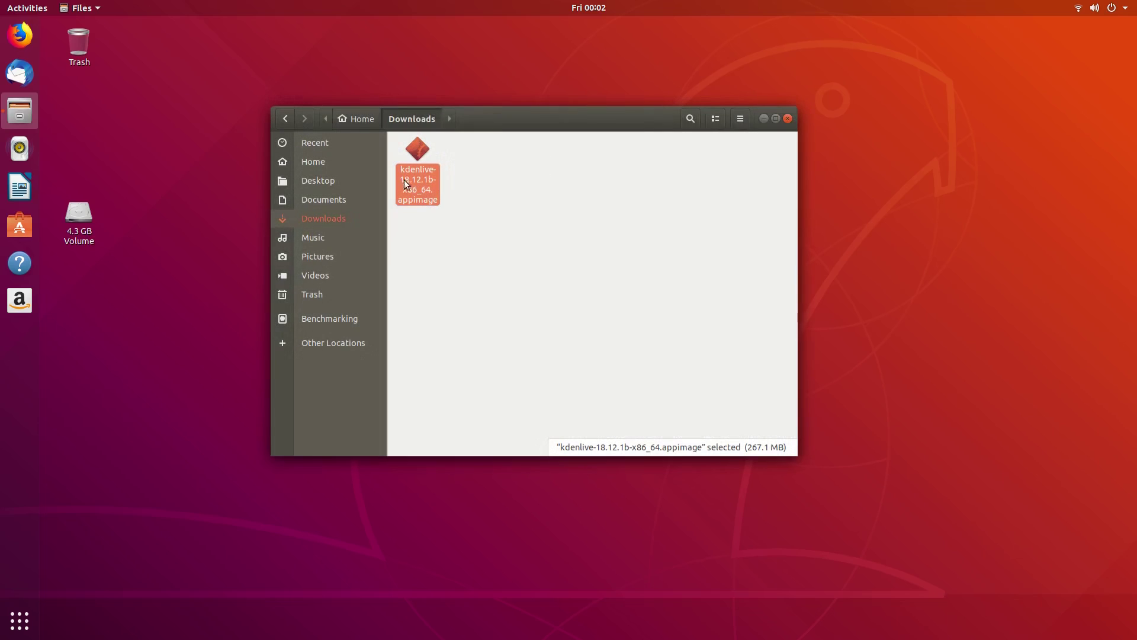
double_click(425, 153)
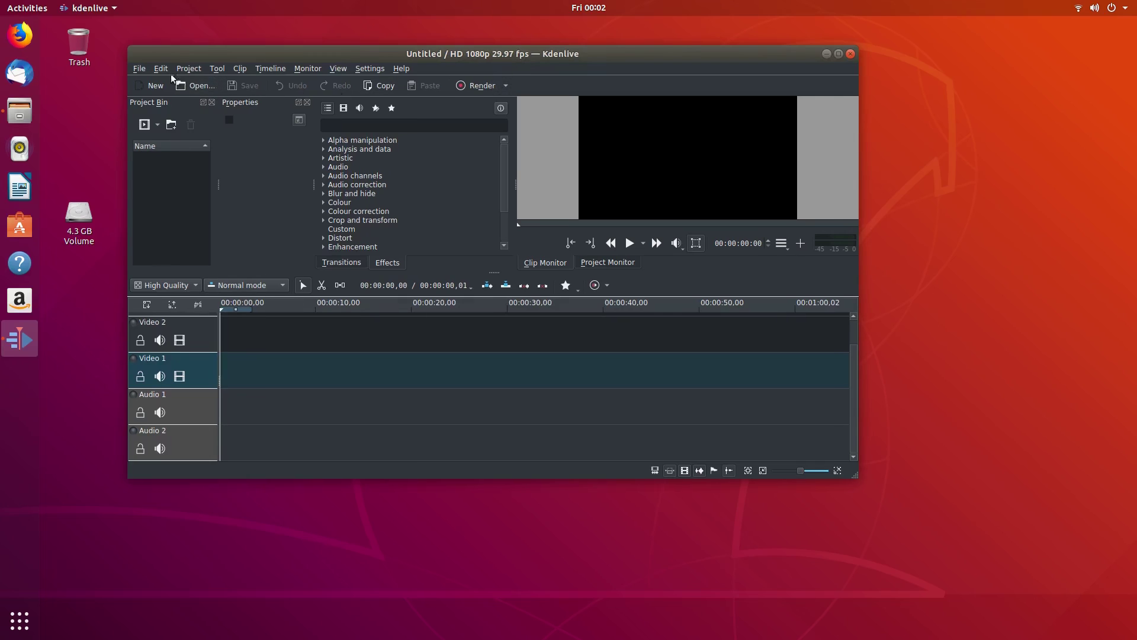
left_click(270, 68)
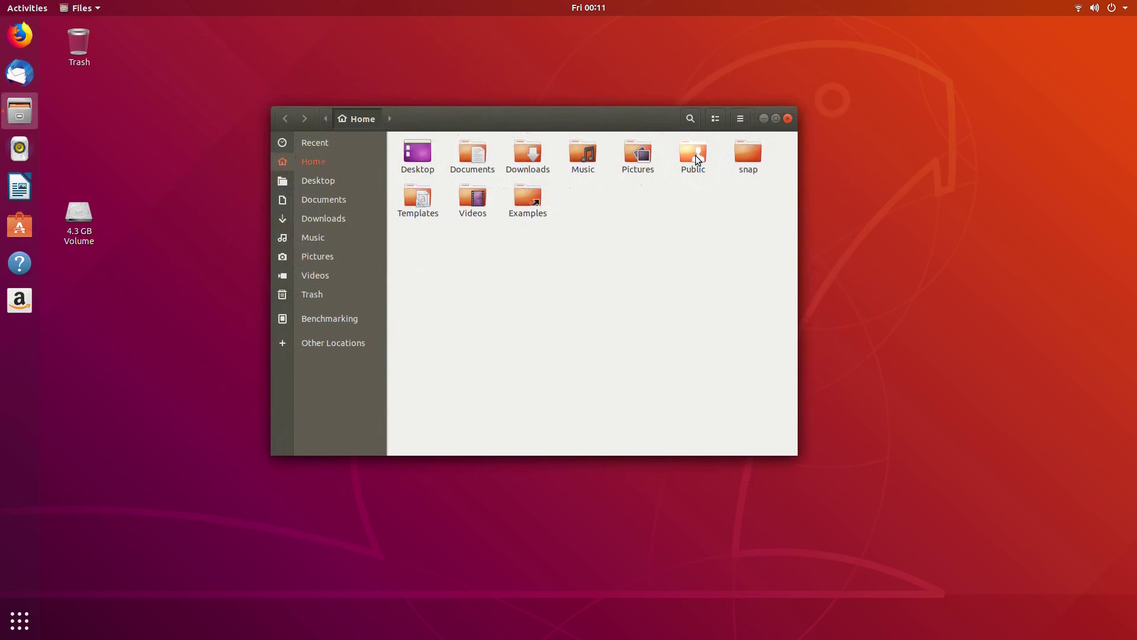
Step: Turn on Local Network Share for the Public folder by ticking Share this folder
left_click(695, 155)
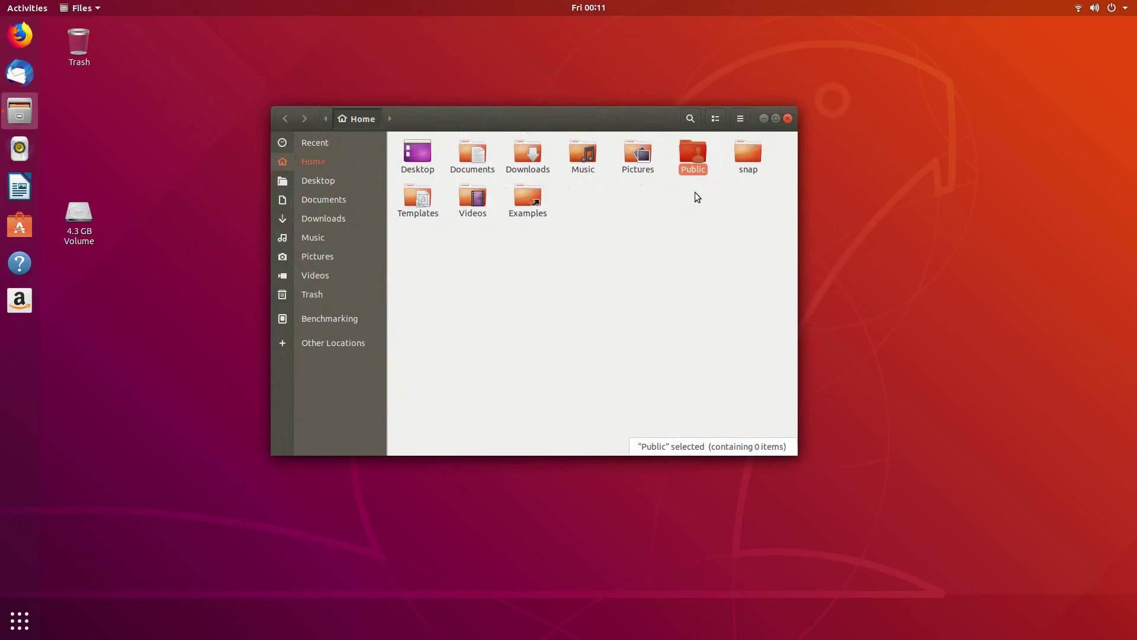
right_click(691, 155)
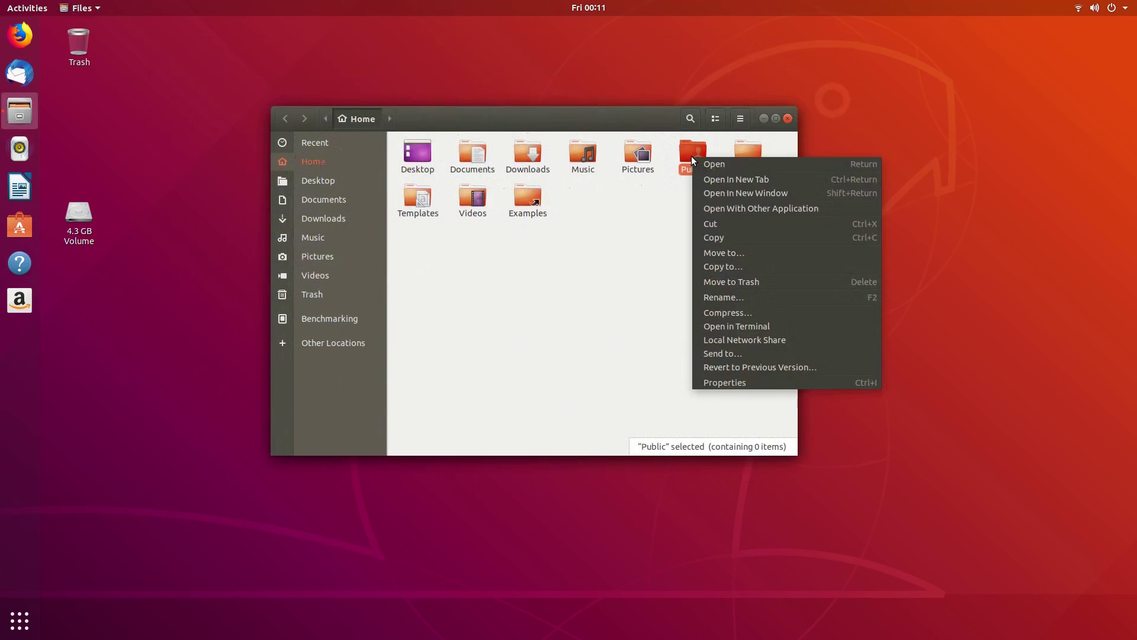
left_click(744, 339)
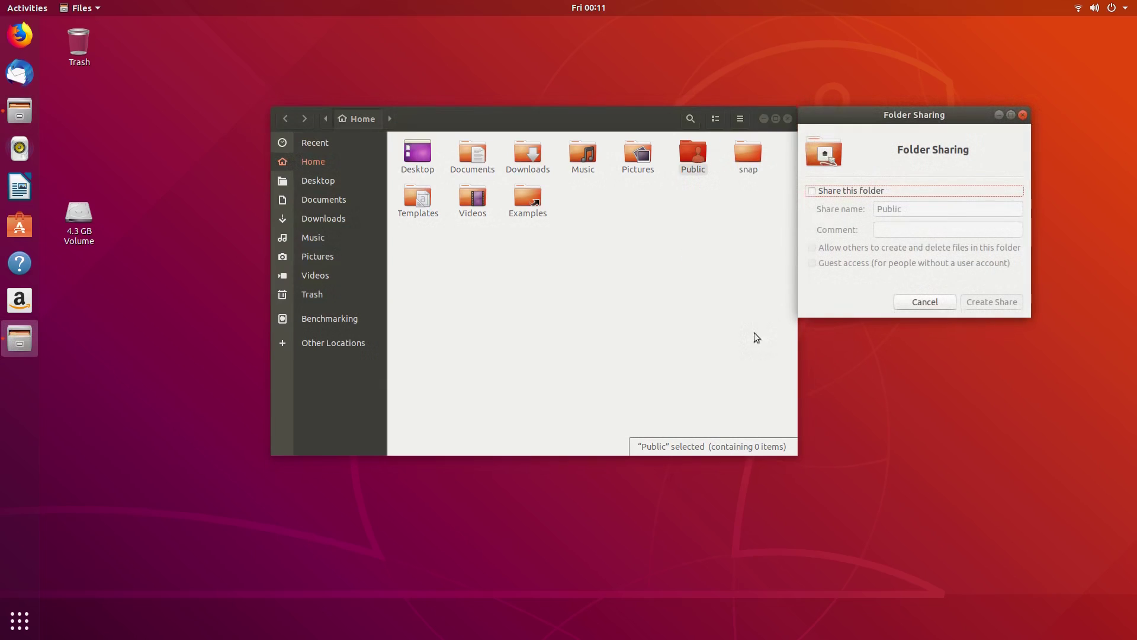
left_click(854, 191)
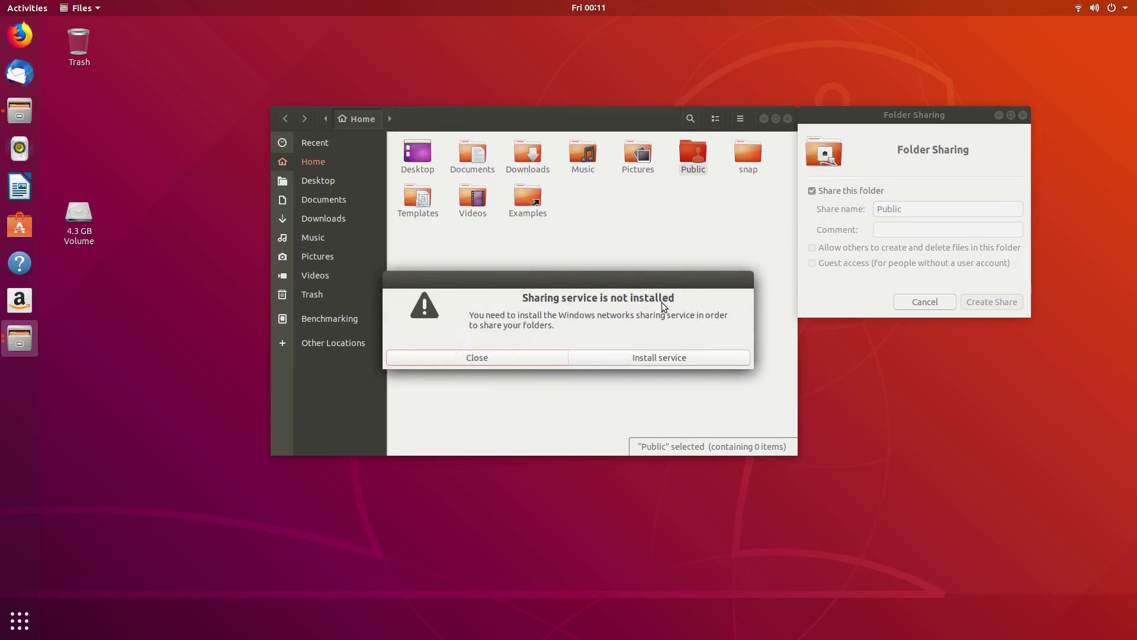
Step: Install the missing samba sharing service
left_click(658, 357)
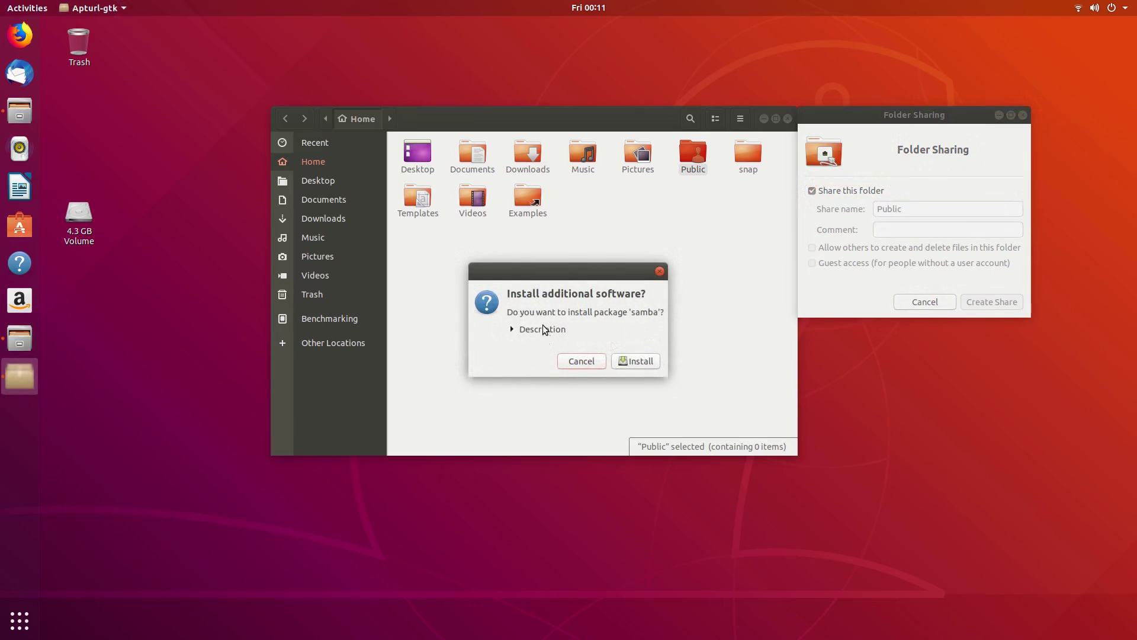
left_click(544, 329)
scroll(572, 379, "down", 3)
scroll(572, 384, "up", 3)
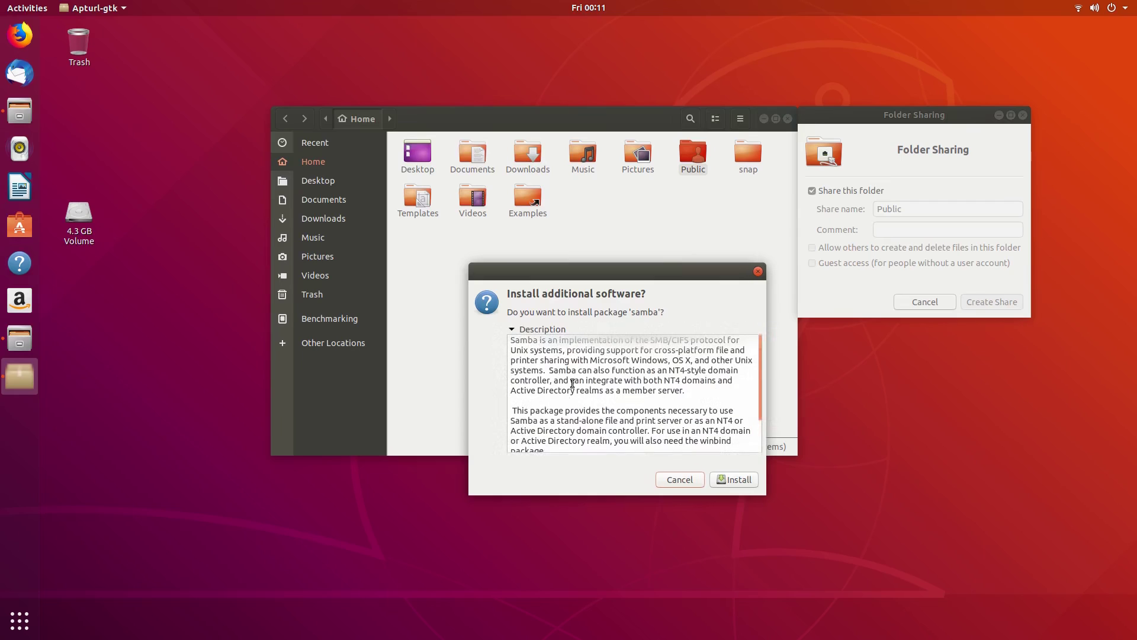
scroll(573, 384, "down", 2)
scroll(572, 384, "up", 2)
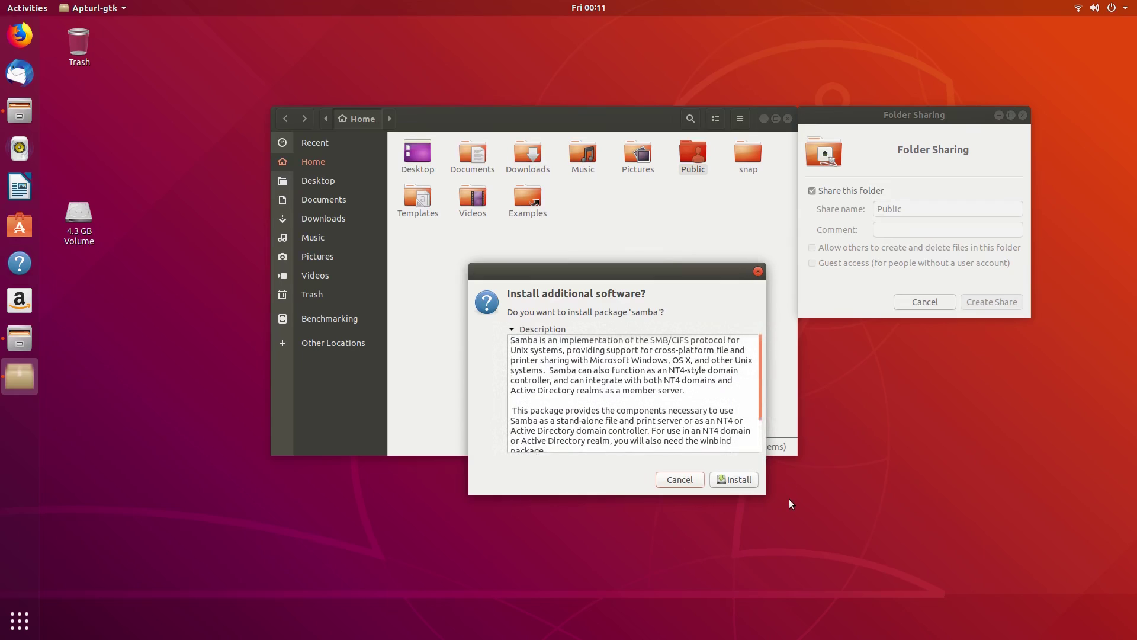
left_click(734, 481)
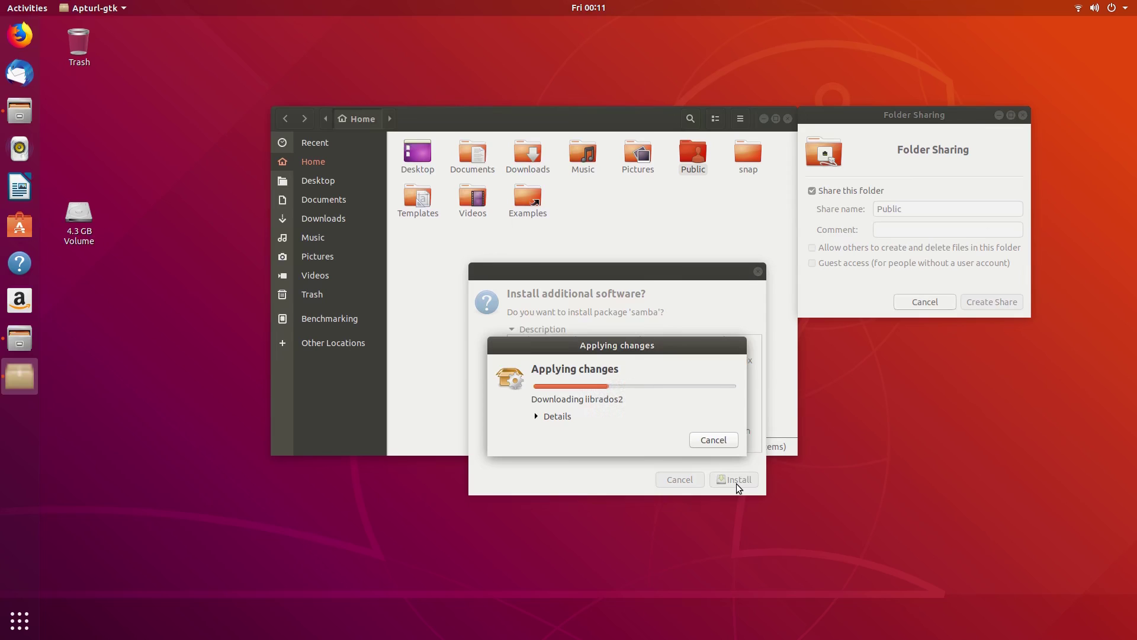
Step: Create the Public share and let its write permissions for others be added automatically
left_click(979, 305)
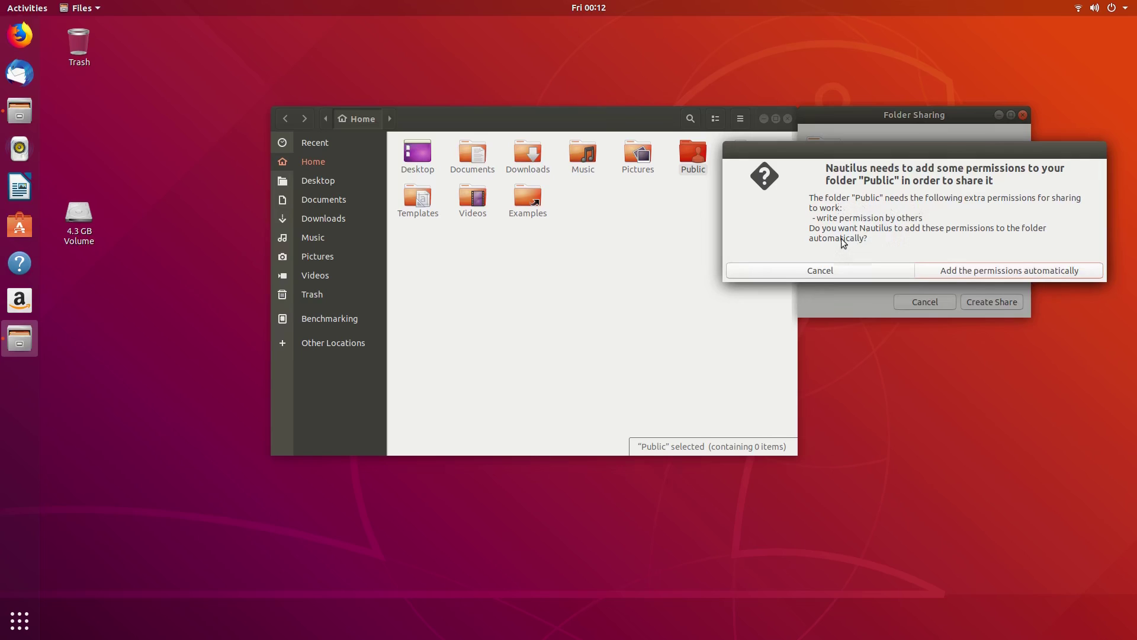
left_click(1008, 271)
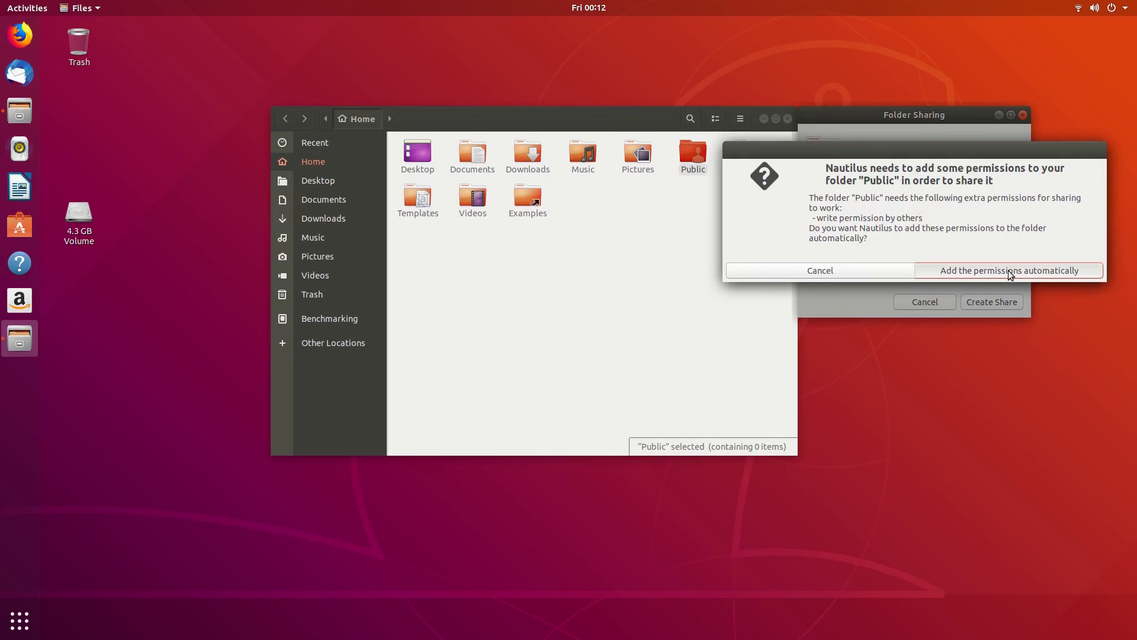
left_click(488, 276)
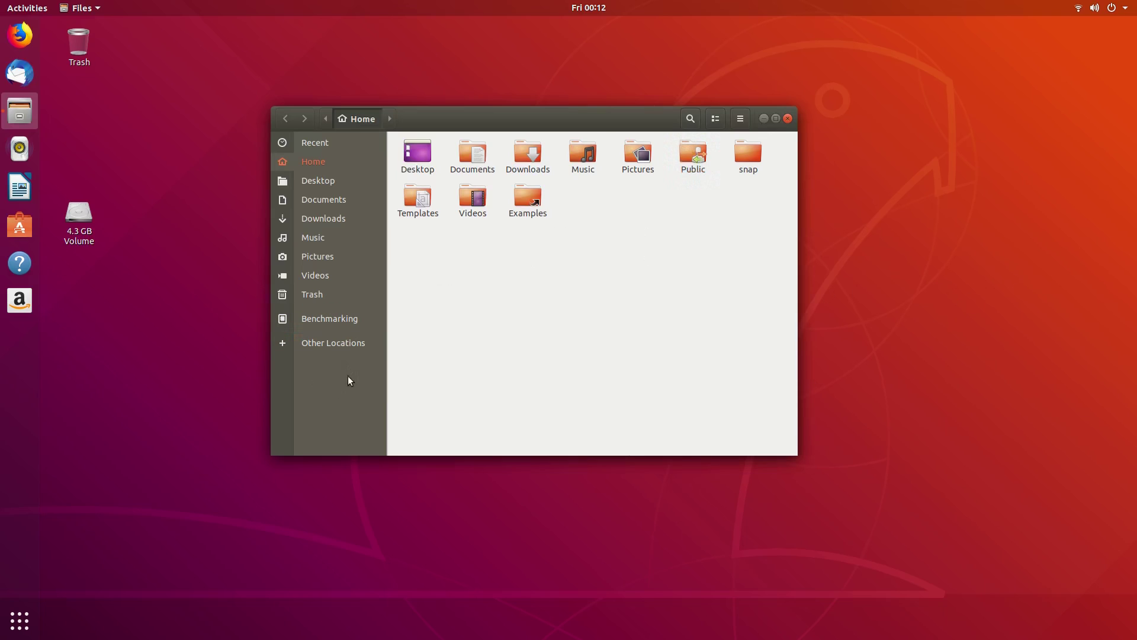
Step: From Other Locations, mount egee-workstation.local's public share and browse egee-macbook's shared folders
left_click(336, 341)
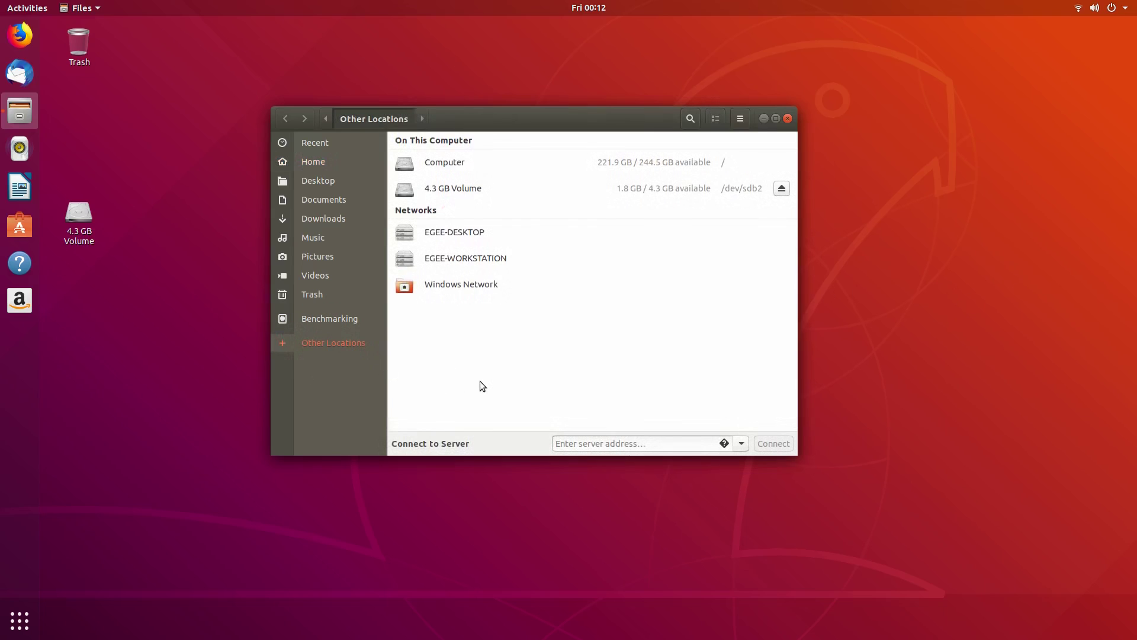
left_click(444, 260)
double_click(416, 170)
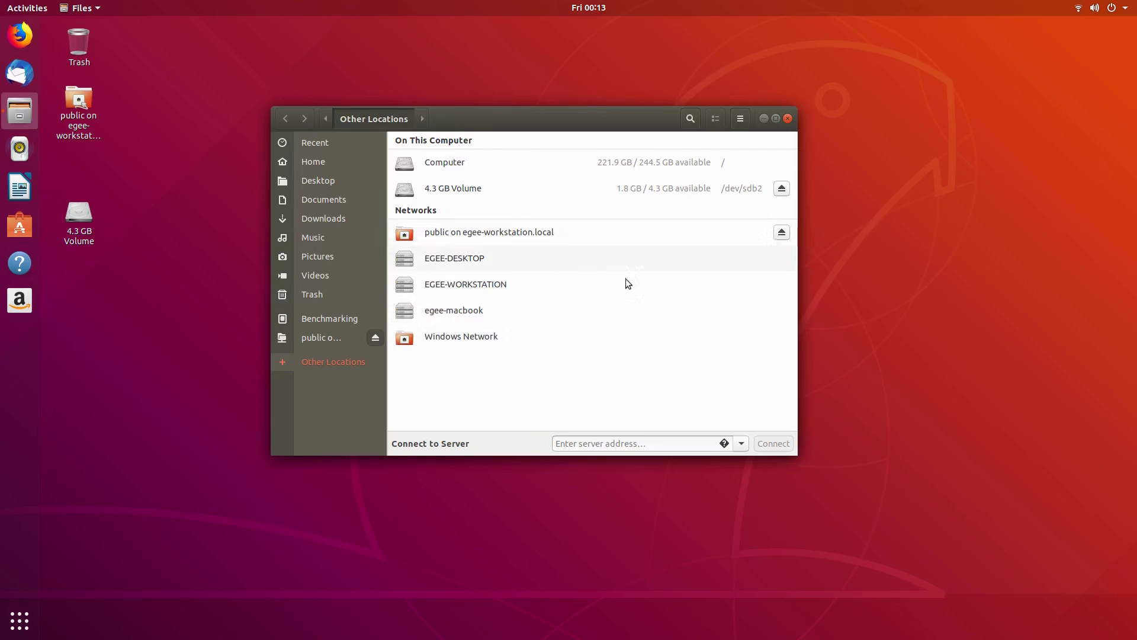
left_click(431, 313)
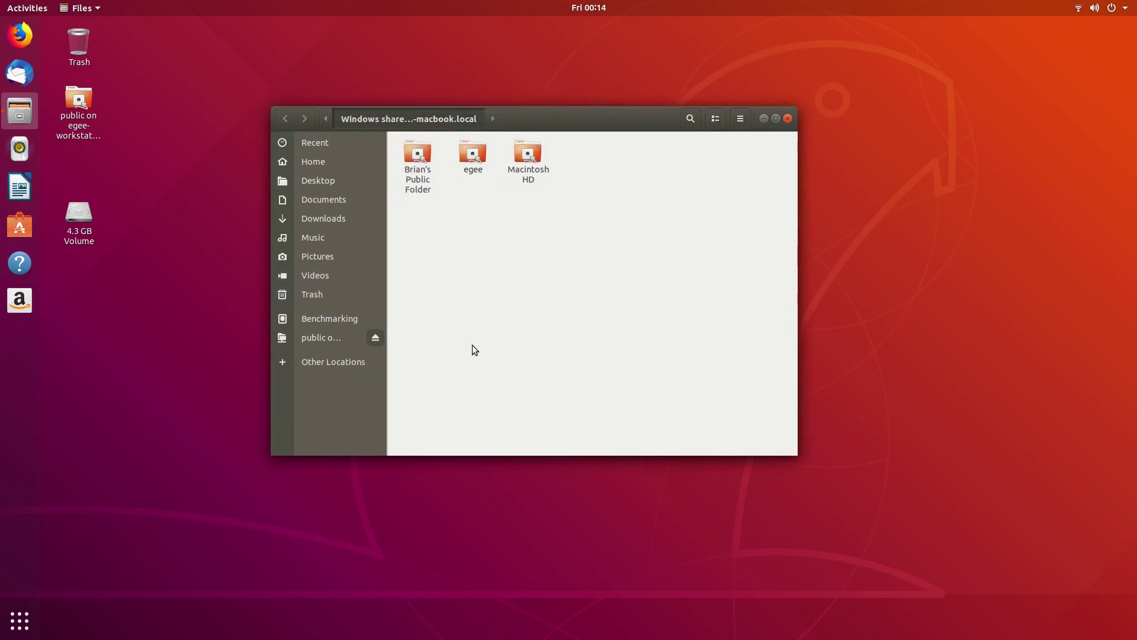
Step: Open Printers settings via search and confirm the HP ENVY 4500 is ready
left_click(26, 619)
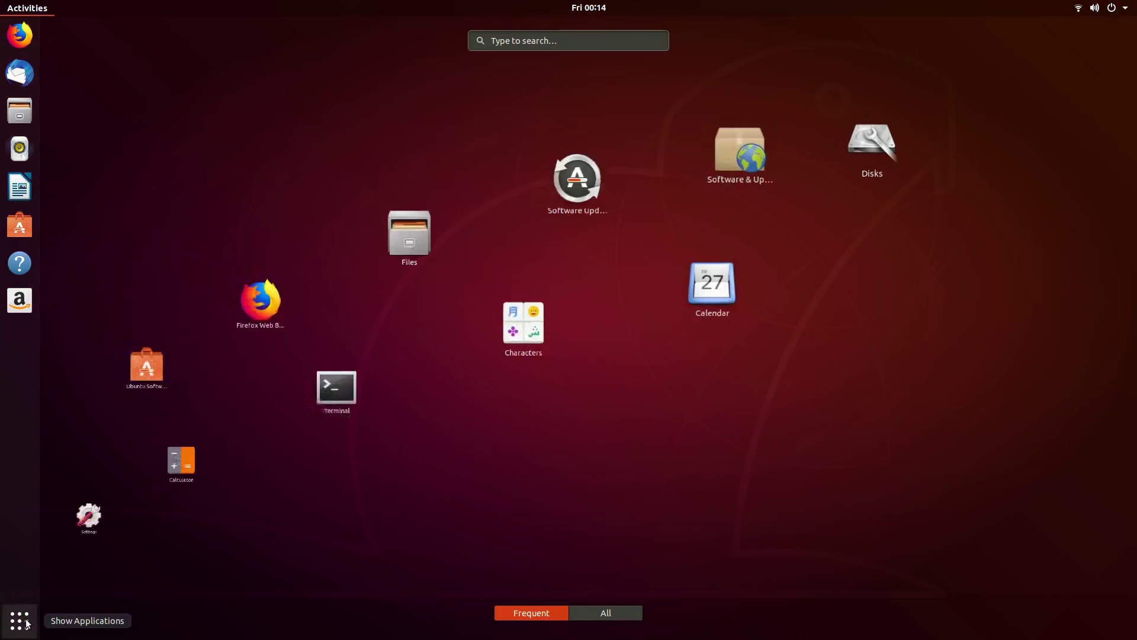
type("print")
key("Return")
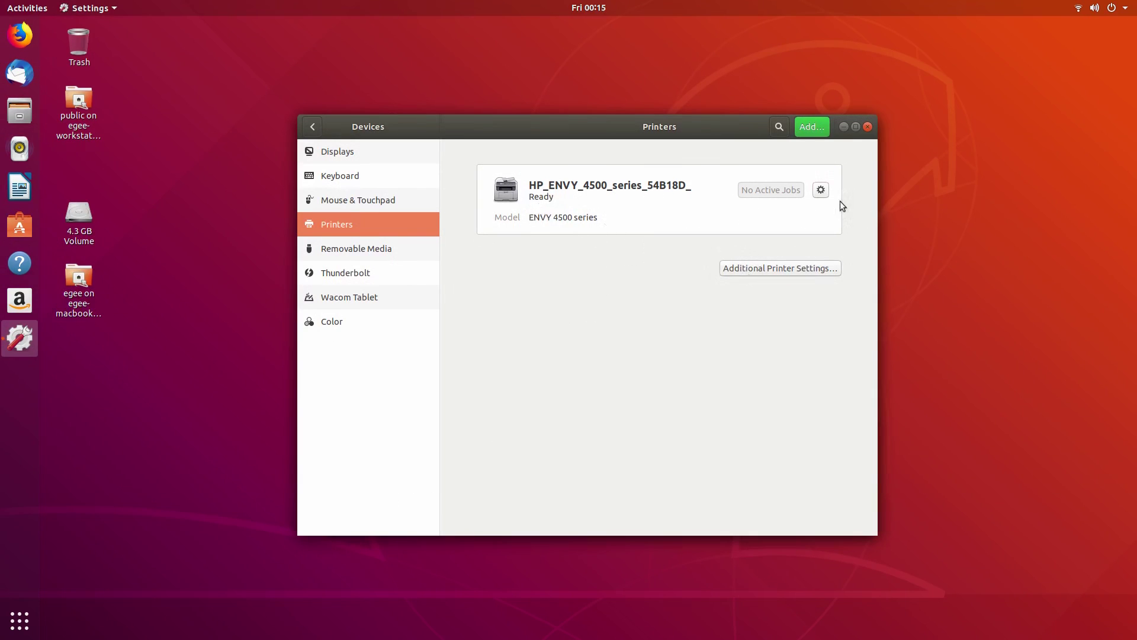
left_click(821, 190)
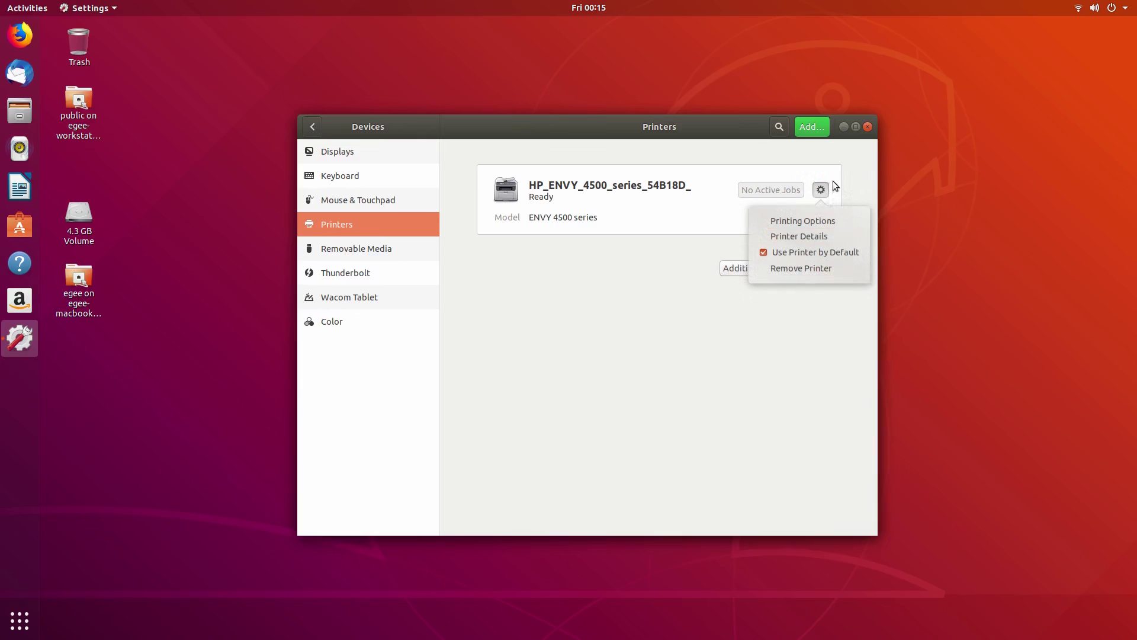
left_click(774, 197)
Step: Check the HP ENVY 4500 print queue is empty, then widen the terminal and enlarge its text
left_click(772, 268)
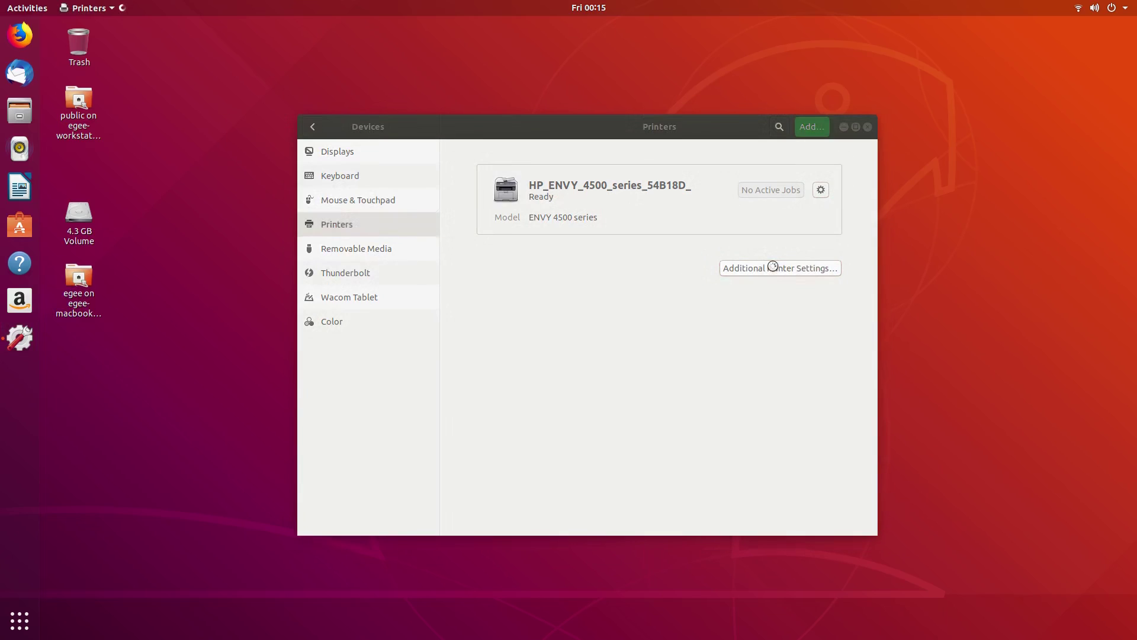
left_click(513, 340)
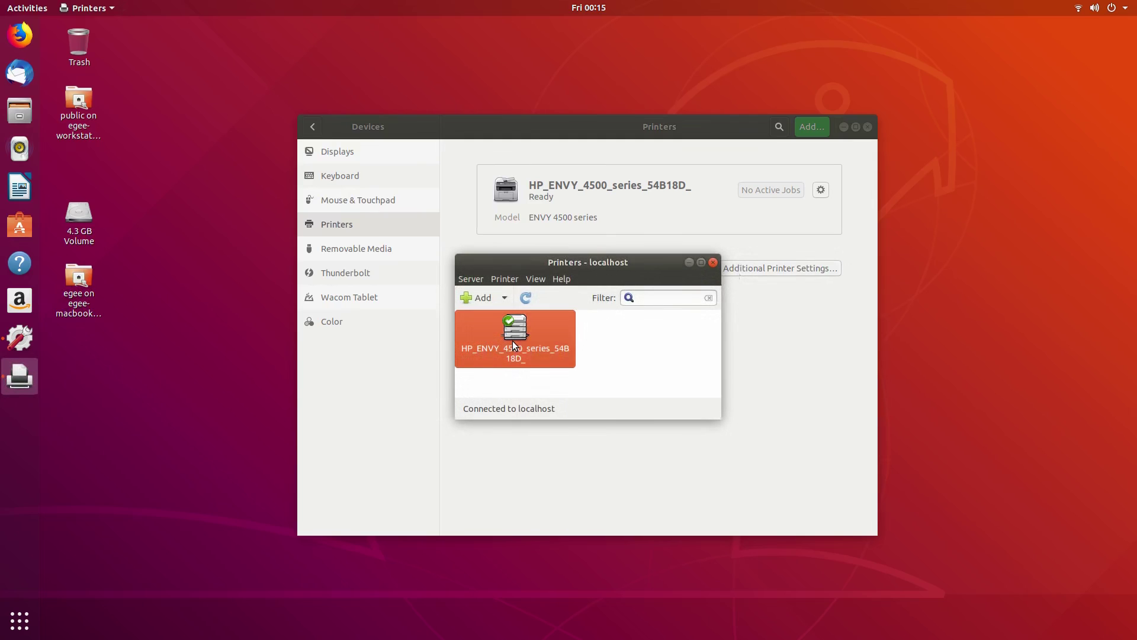
right_click(512, 340)
left_click(556, 467)
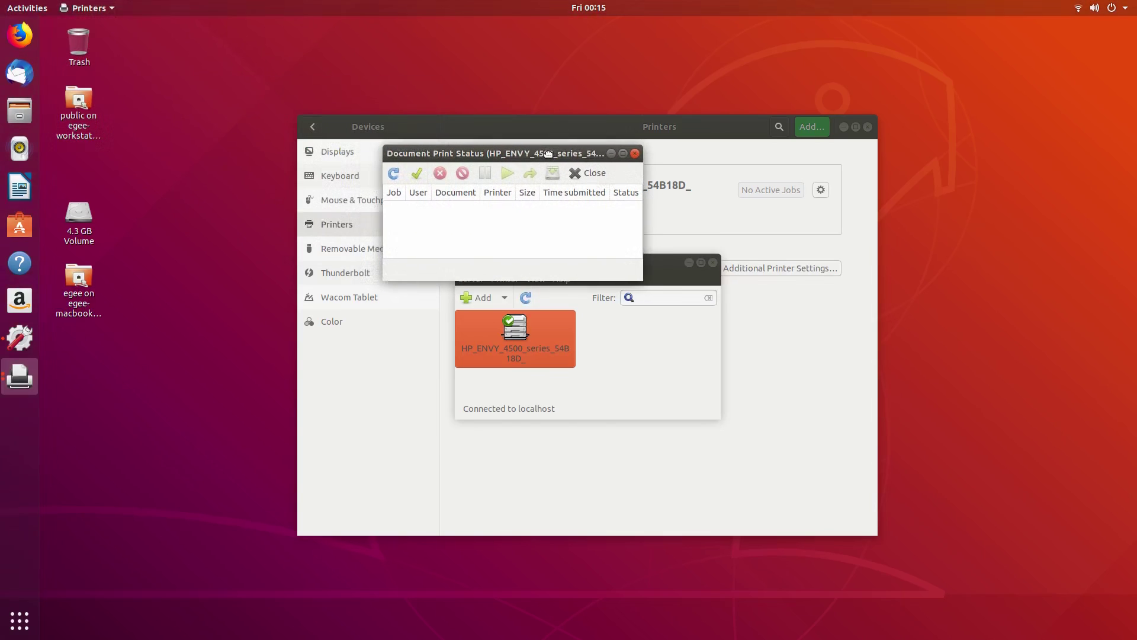
left_click(636, 152)
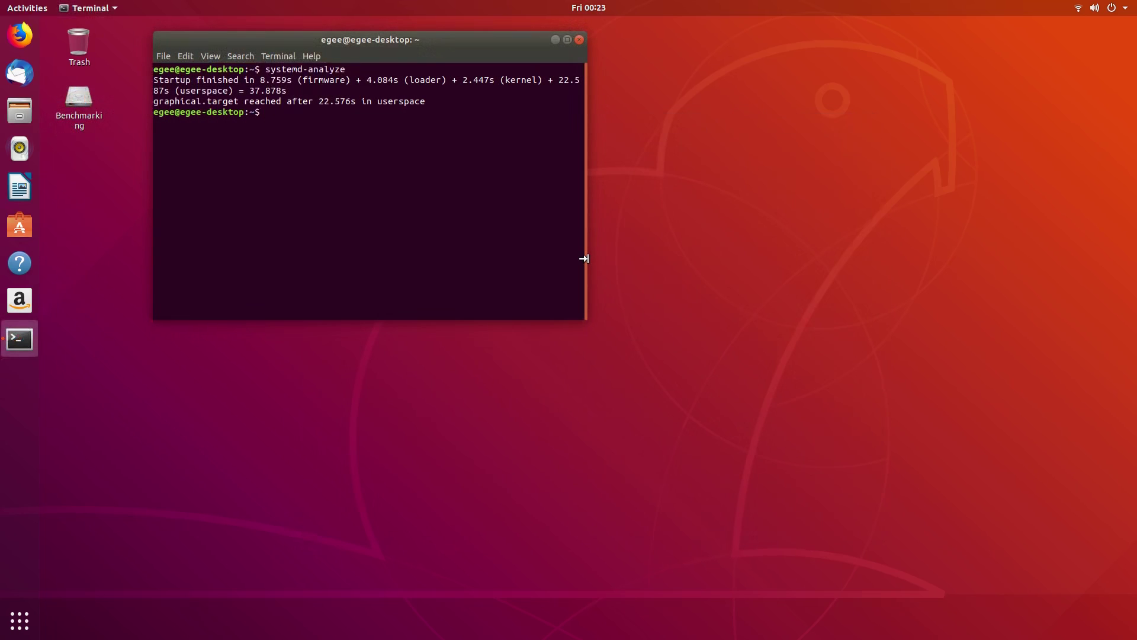
left_click_drag(582, 256, 957, 247)
key("ctrl+plus")
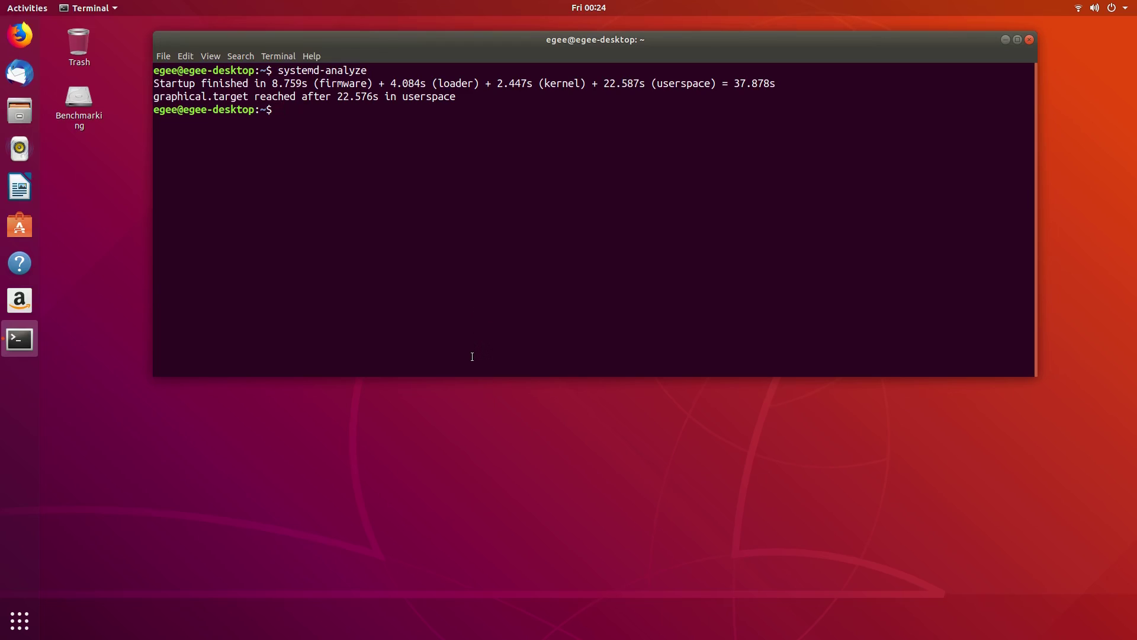
Step: Run htop, then install it with 'sudo snap install htop'
type("htop")
key("Return")
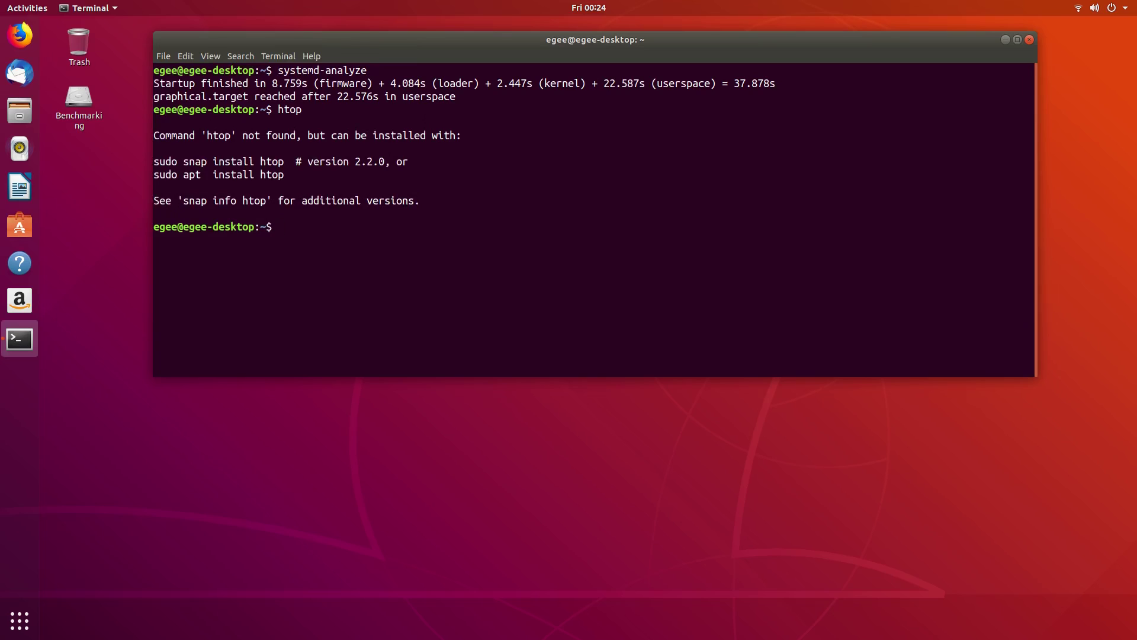
type("sudo snap install htop")
key("Return")
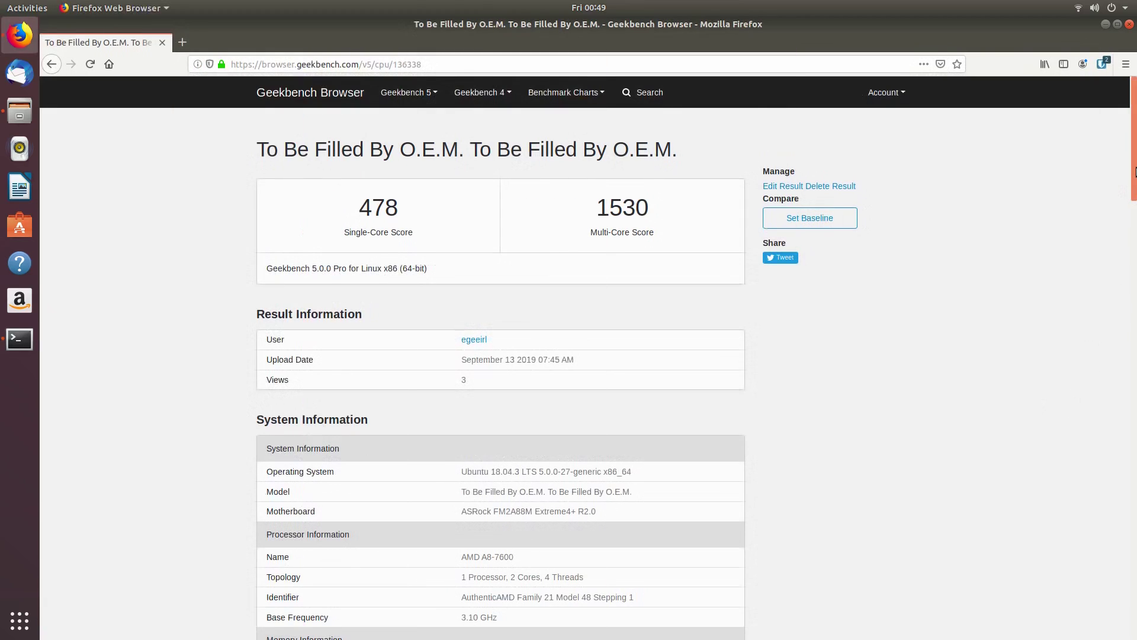
Step: Scroll through the Geekbench 5 system info, single-core and multi-core scores, then back to the top
left_click_drag(1134, 164, 1133, 302)
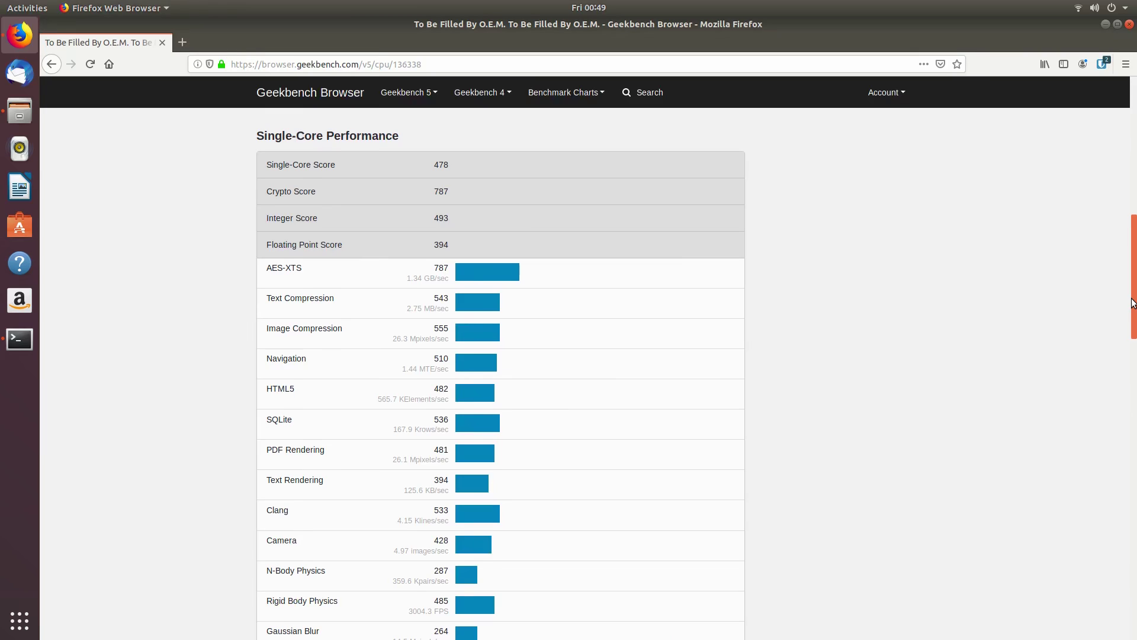
left_click_drag(1133, 302, 1128, 491)
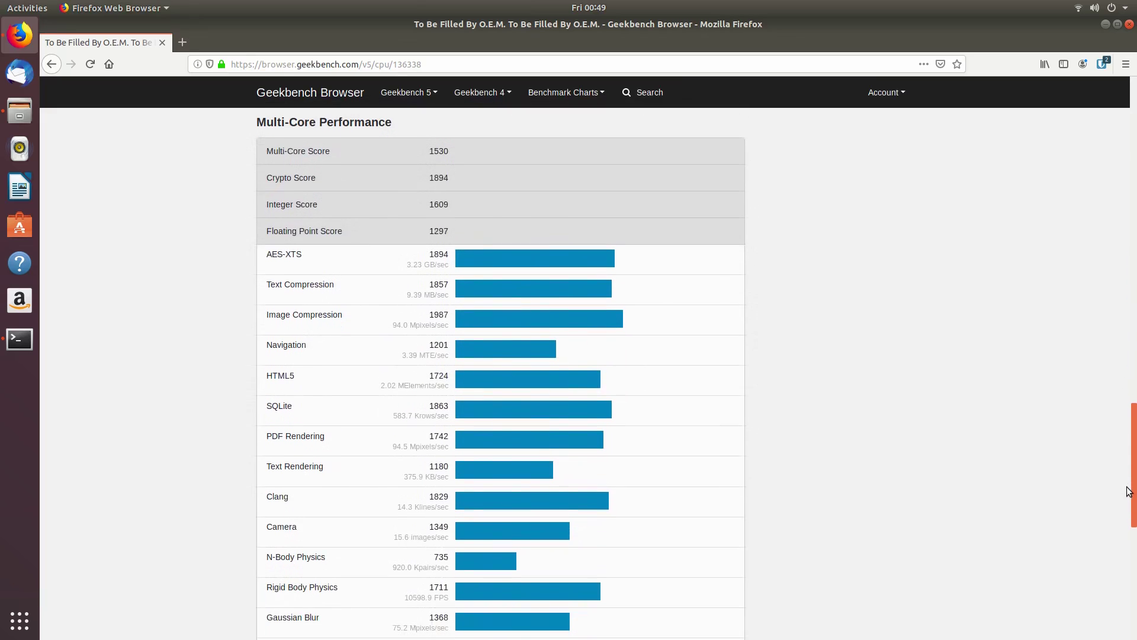
left_click_drag(1128, 491, 1134, 274)
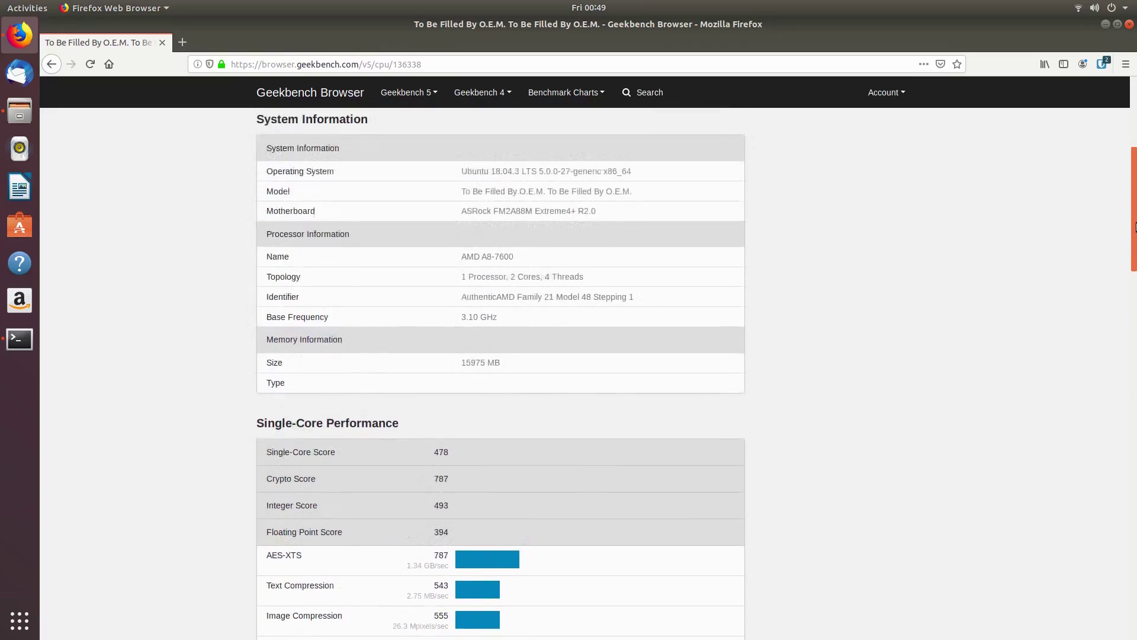
left_click_drag(1134, 227, 1135, 145)
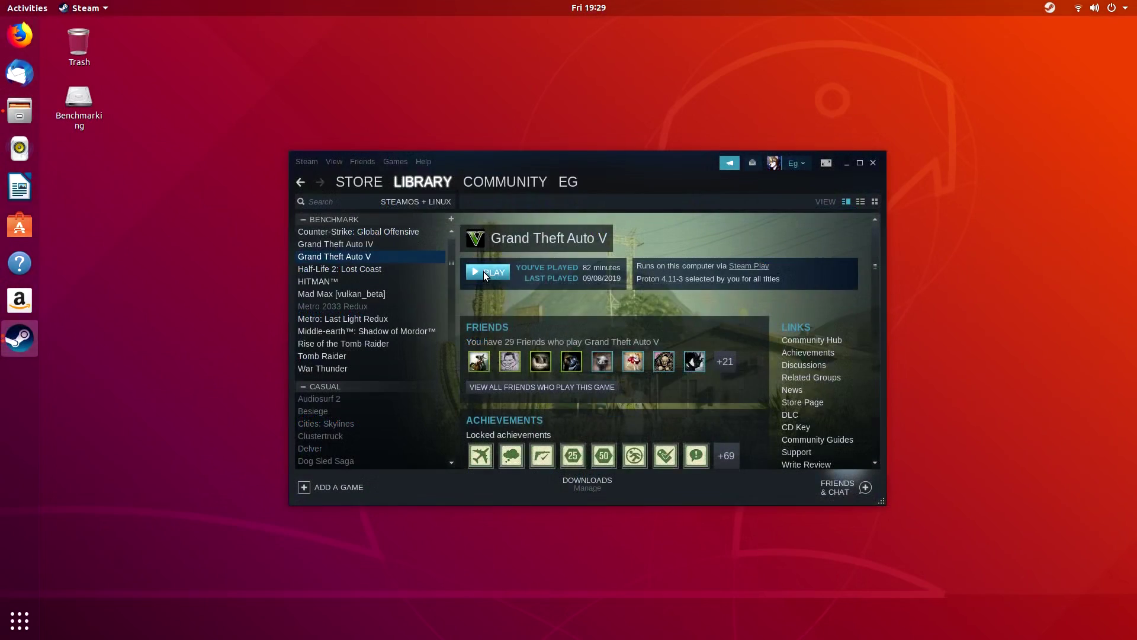
Step: Launch single-player Grand Theft Auto V from the Steam library
left_click(483, 271)
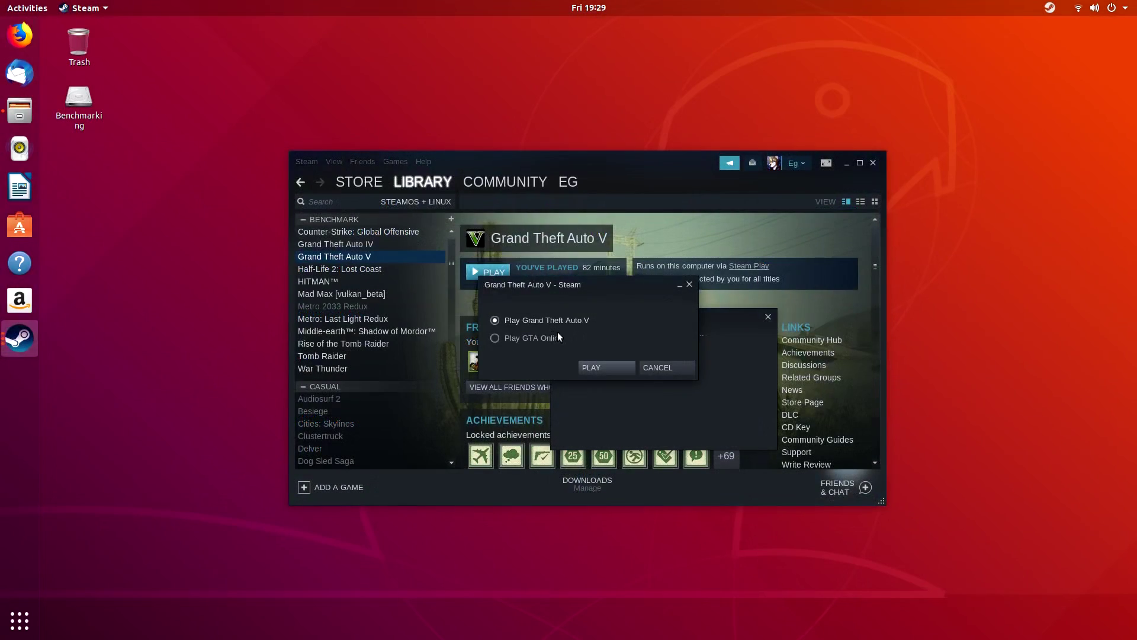
left_click(599, 369)
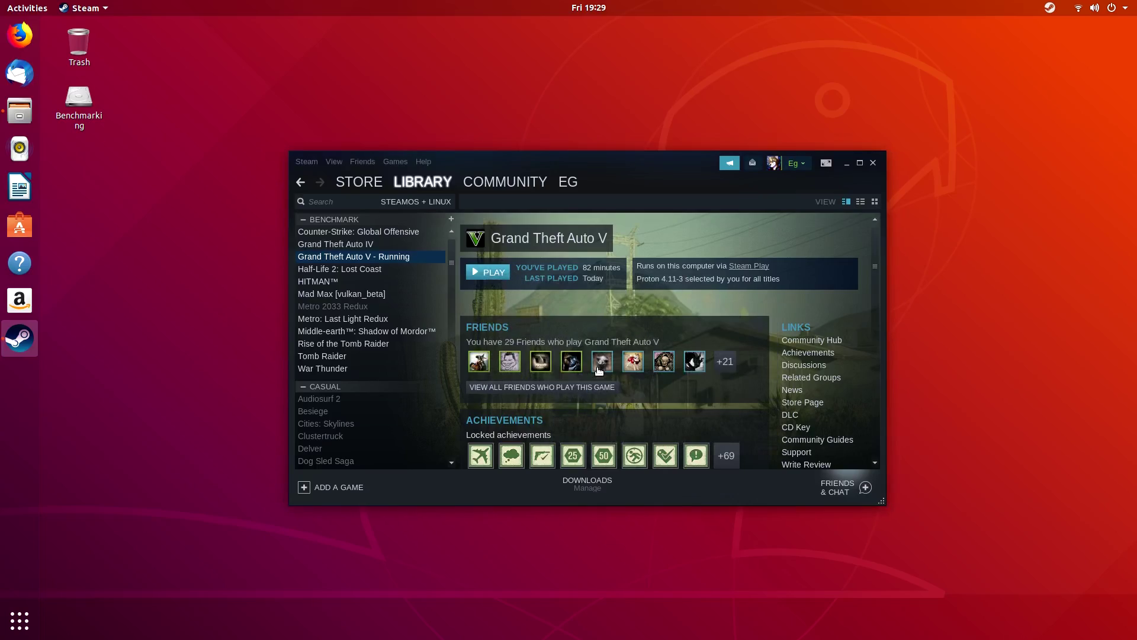